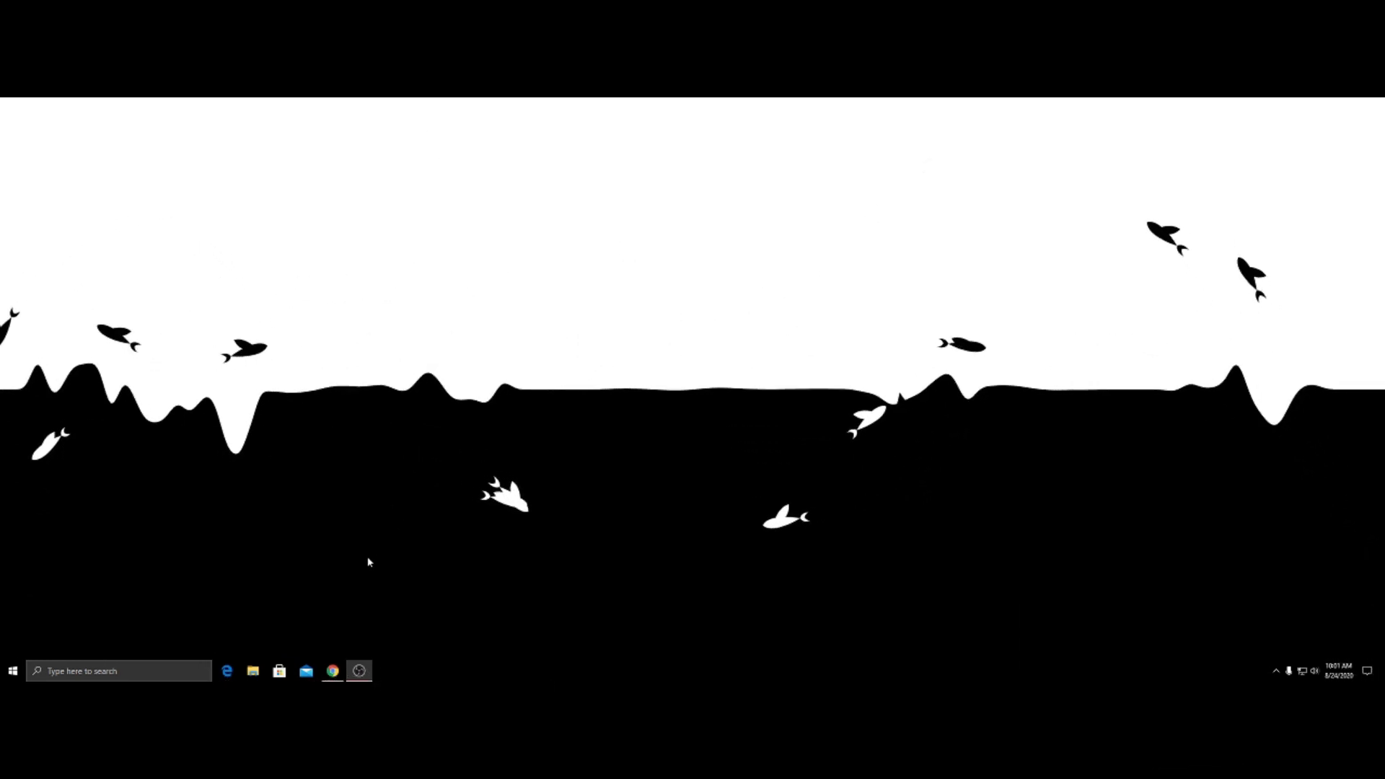
Step: Reload the Lively Wallpaper page in Chrome and download the Lively installer setup file
mouse_move(326, 666)
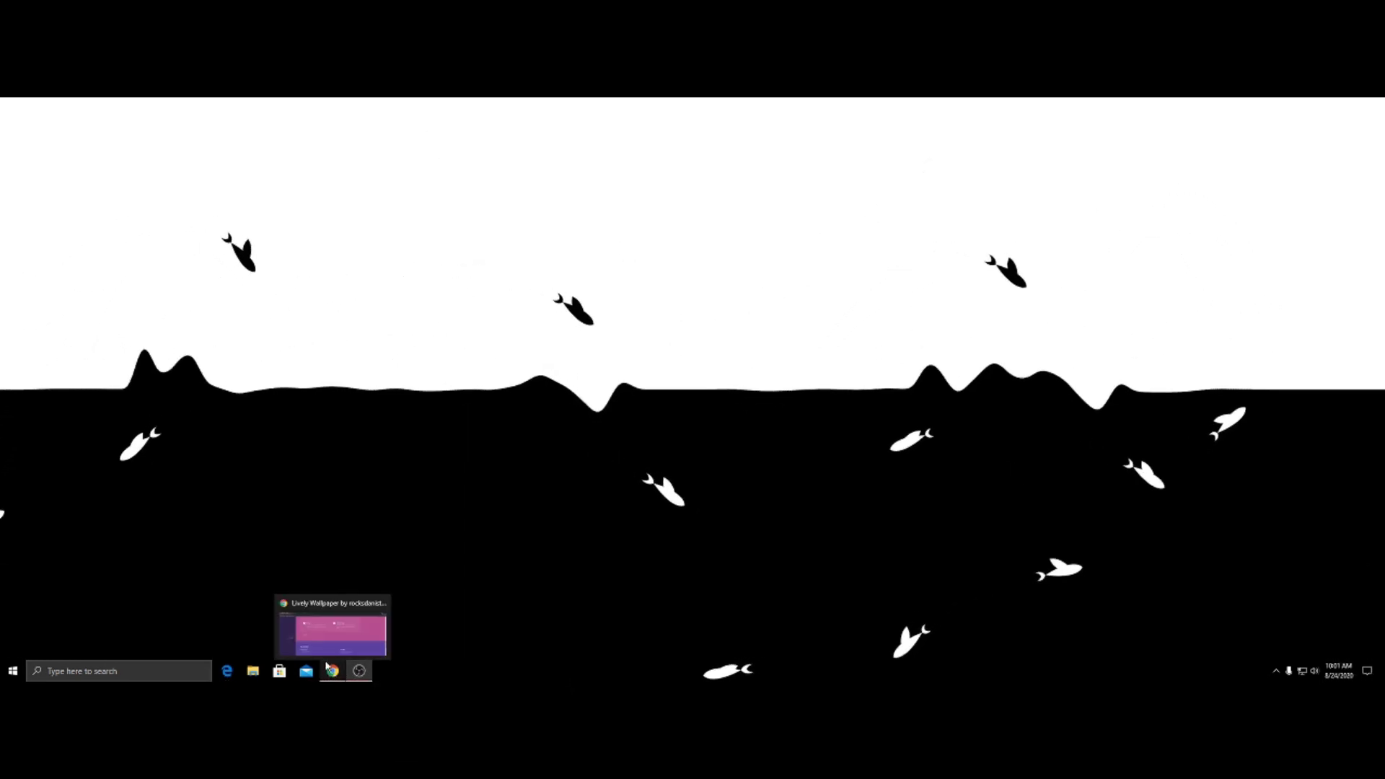
click(316, 637)
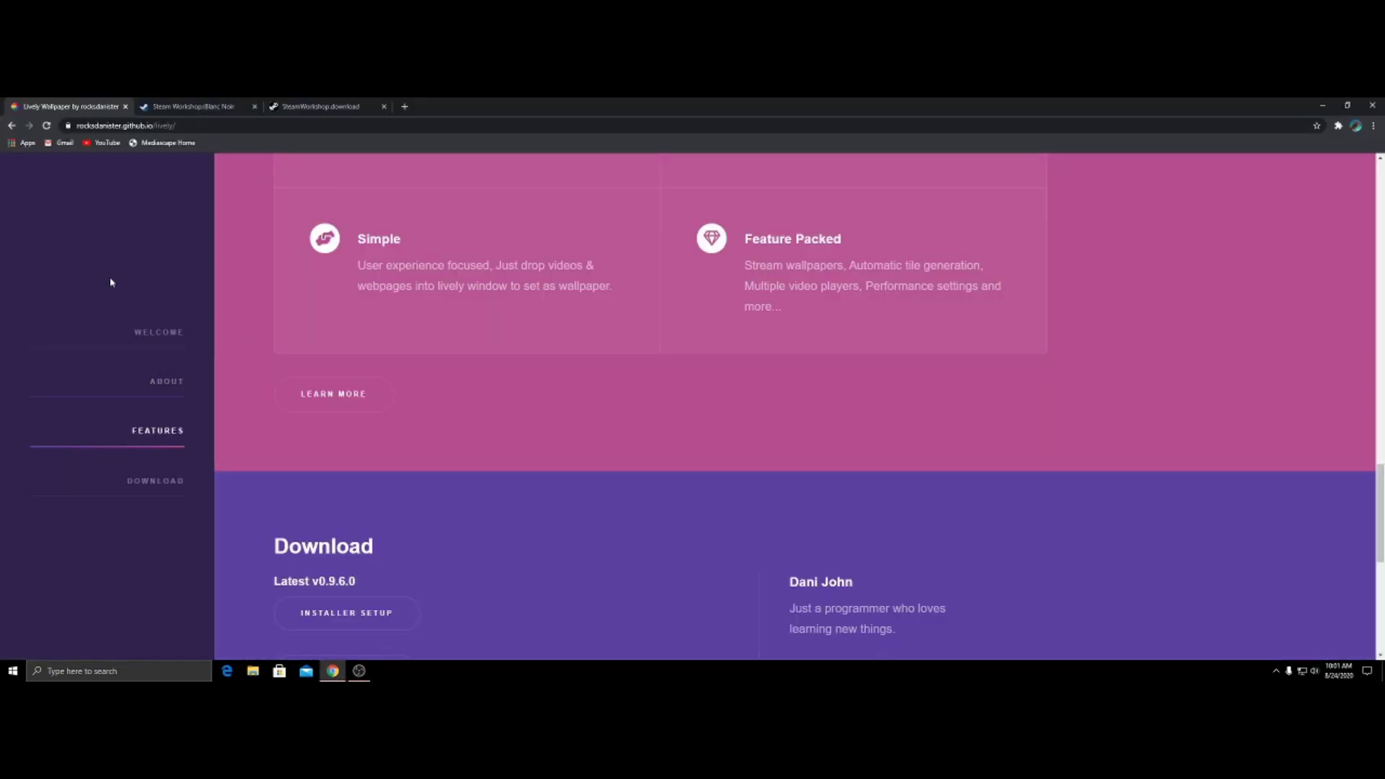
click(186, 125)
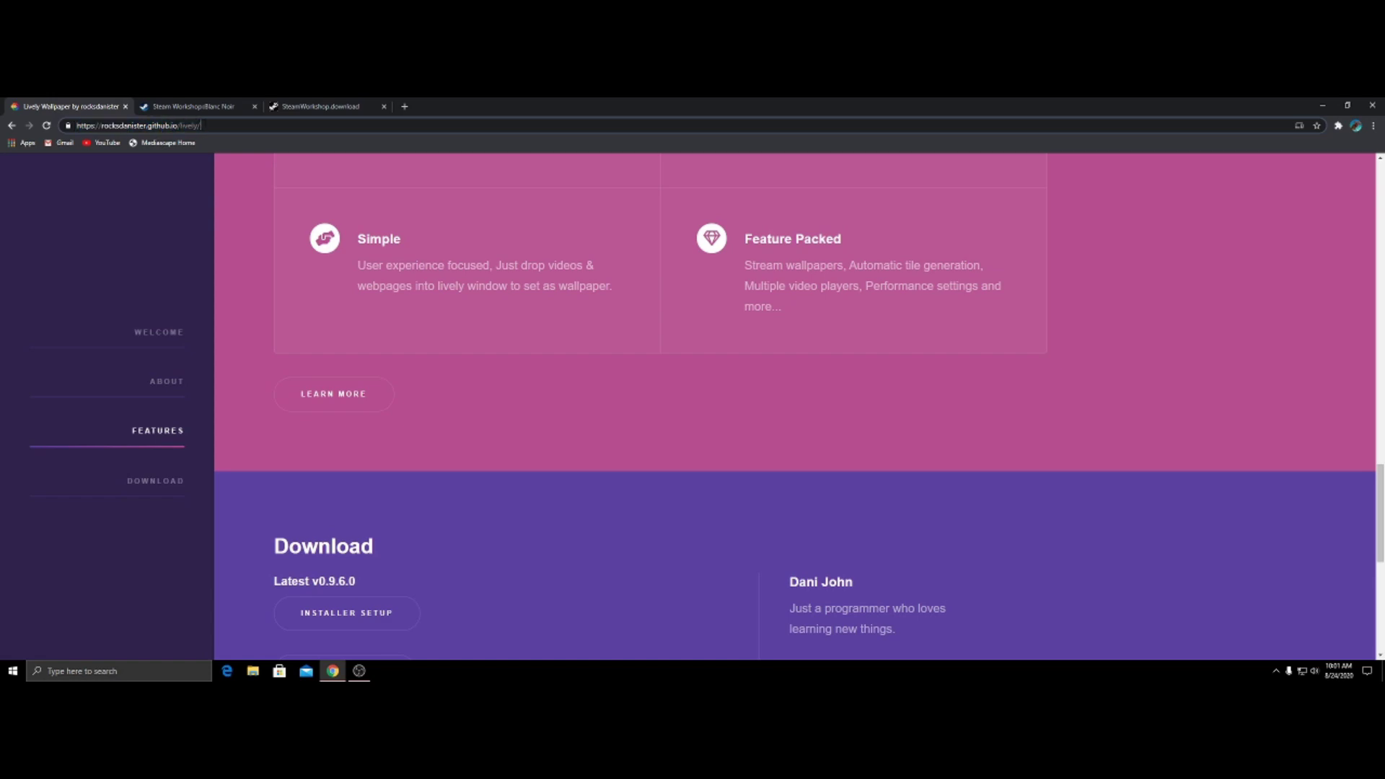
key(Return)
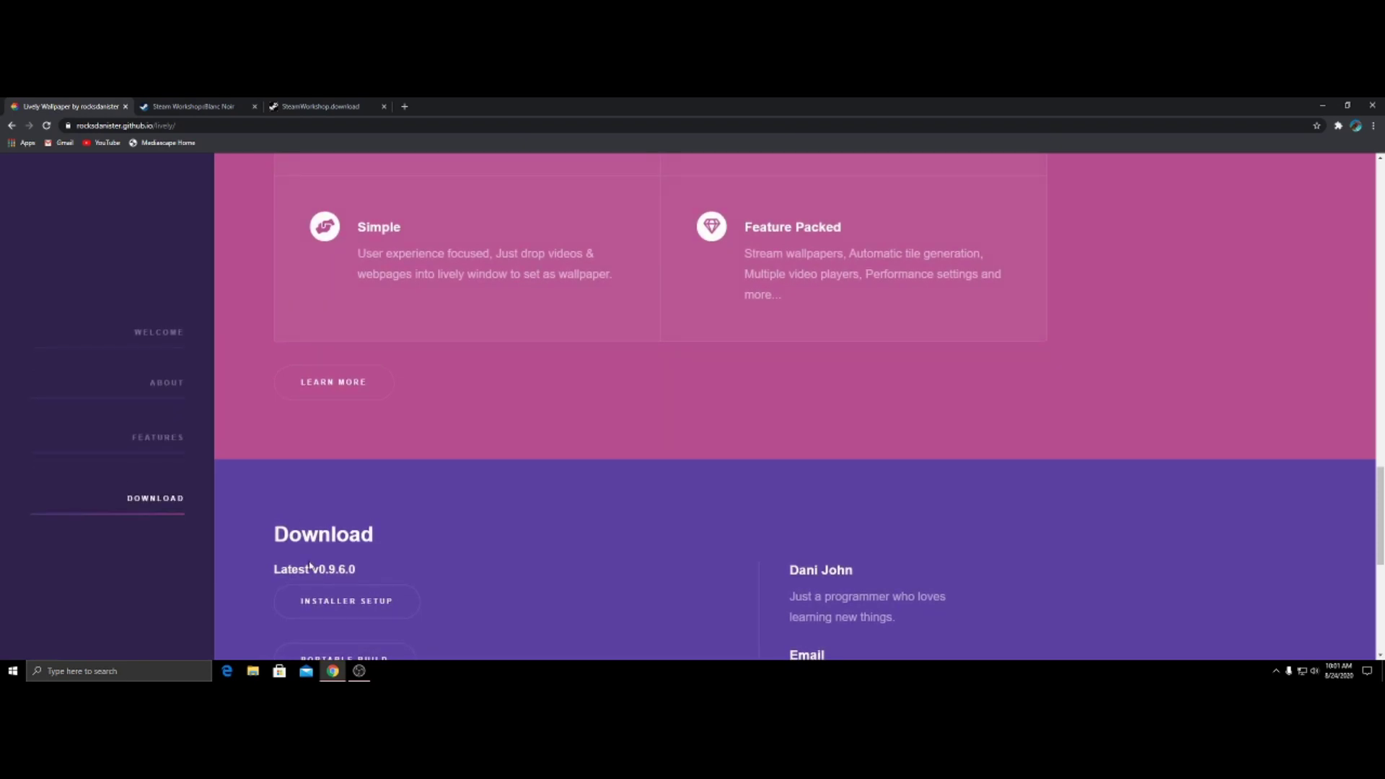
scroll(202, 431, down, 5)
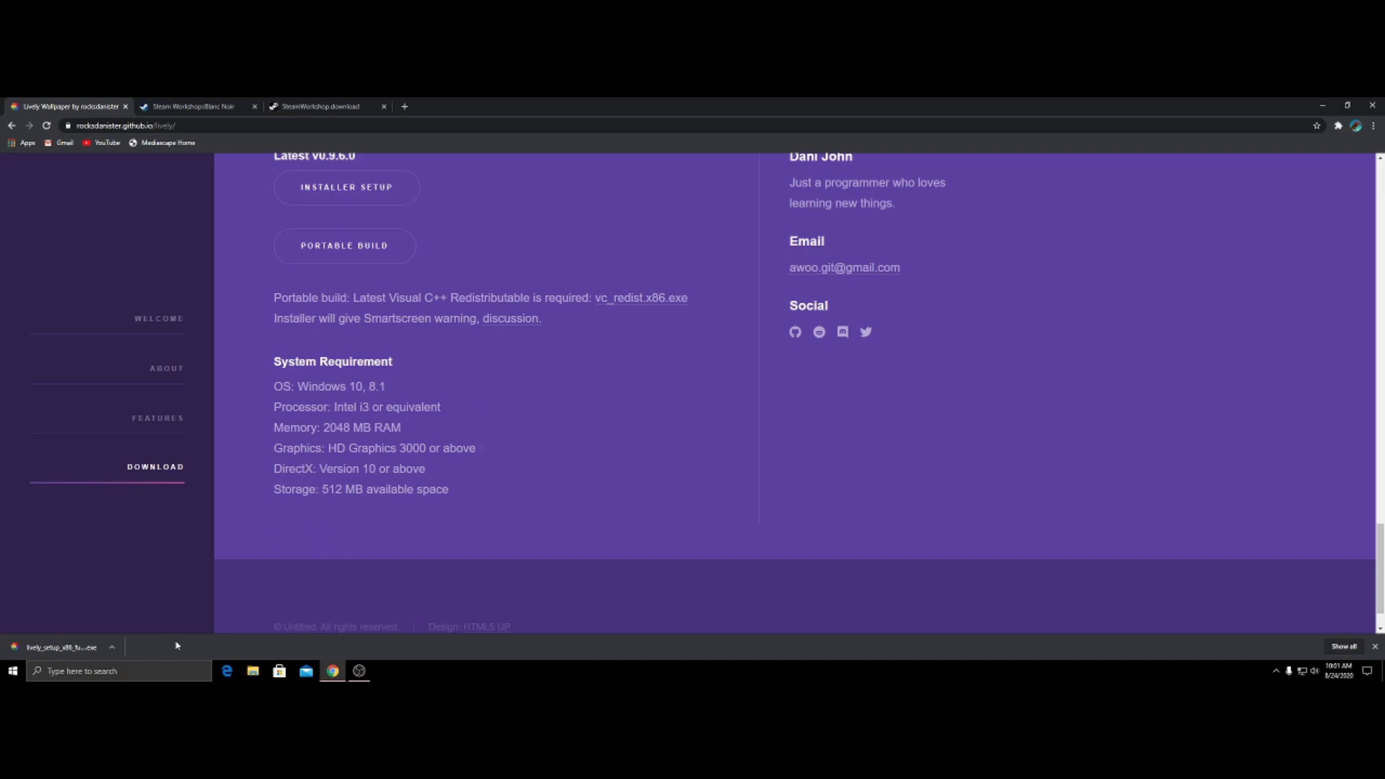
scroll(378, 555, up, 5)
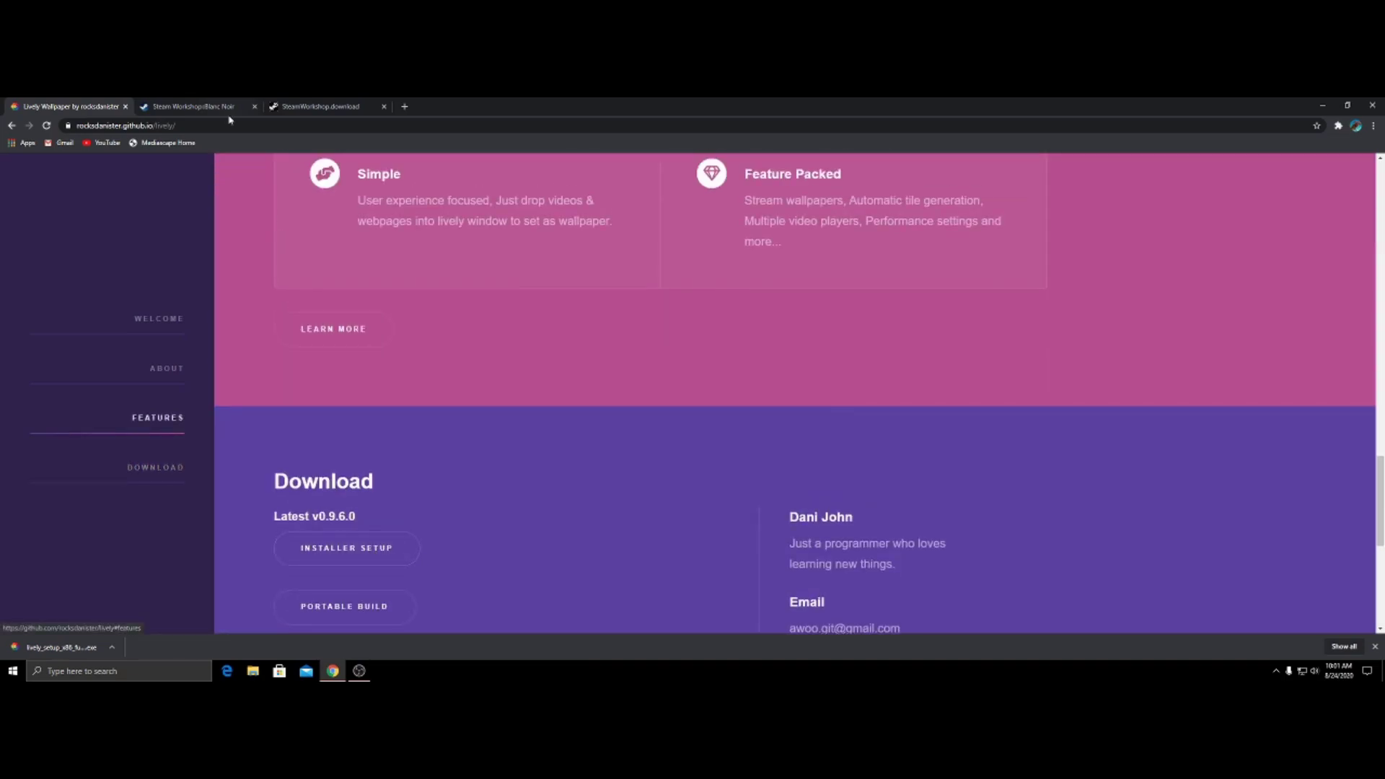
Step: Copy the web address of the Blanc Noir Steam Workshop page
click(150, 108)
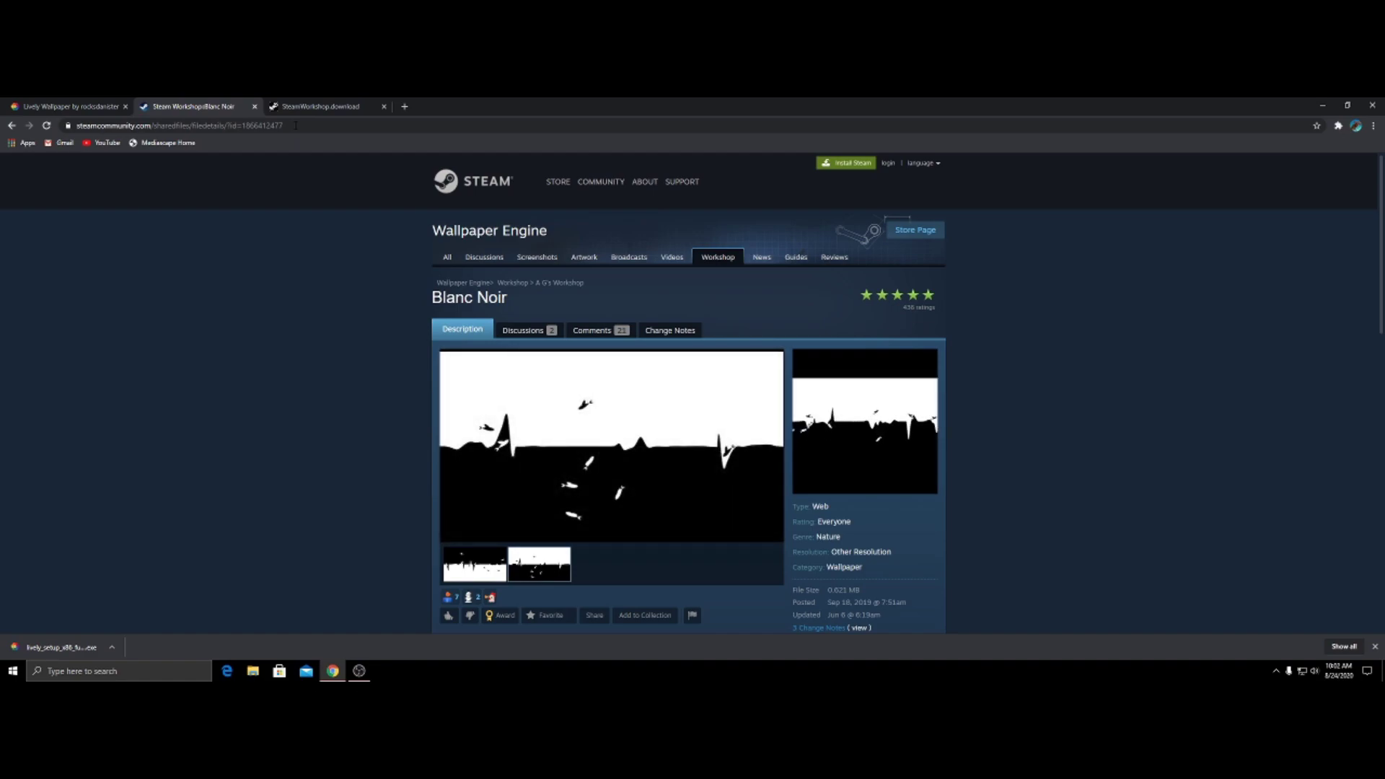
click(296, 125)
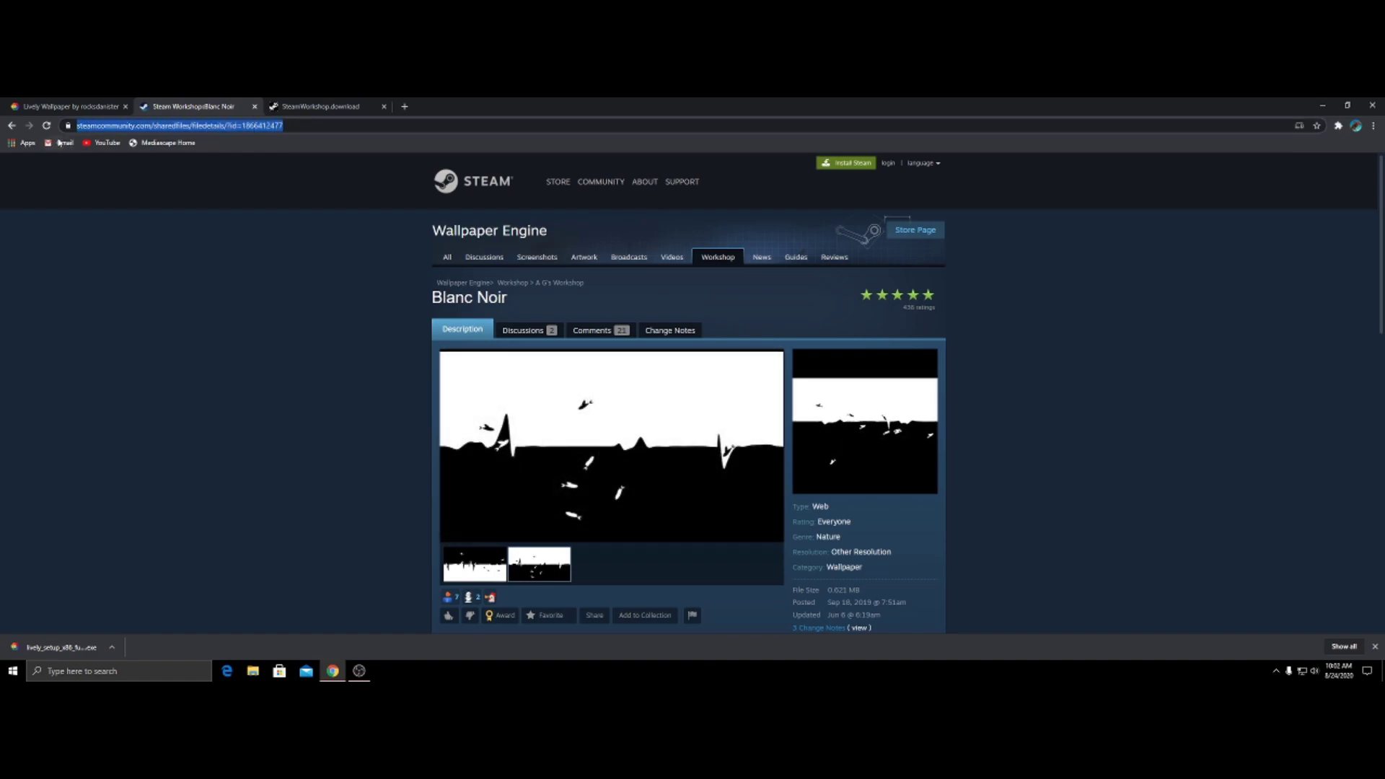
right_click(130, 129)
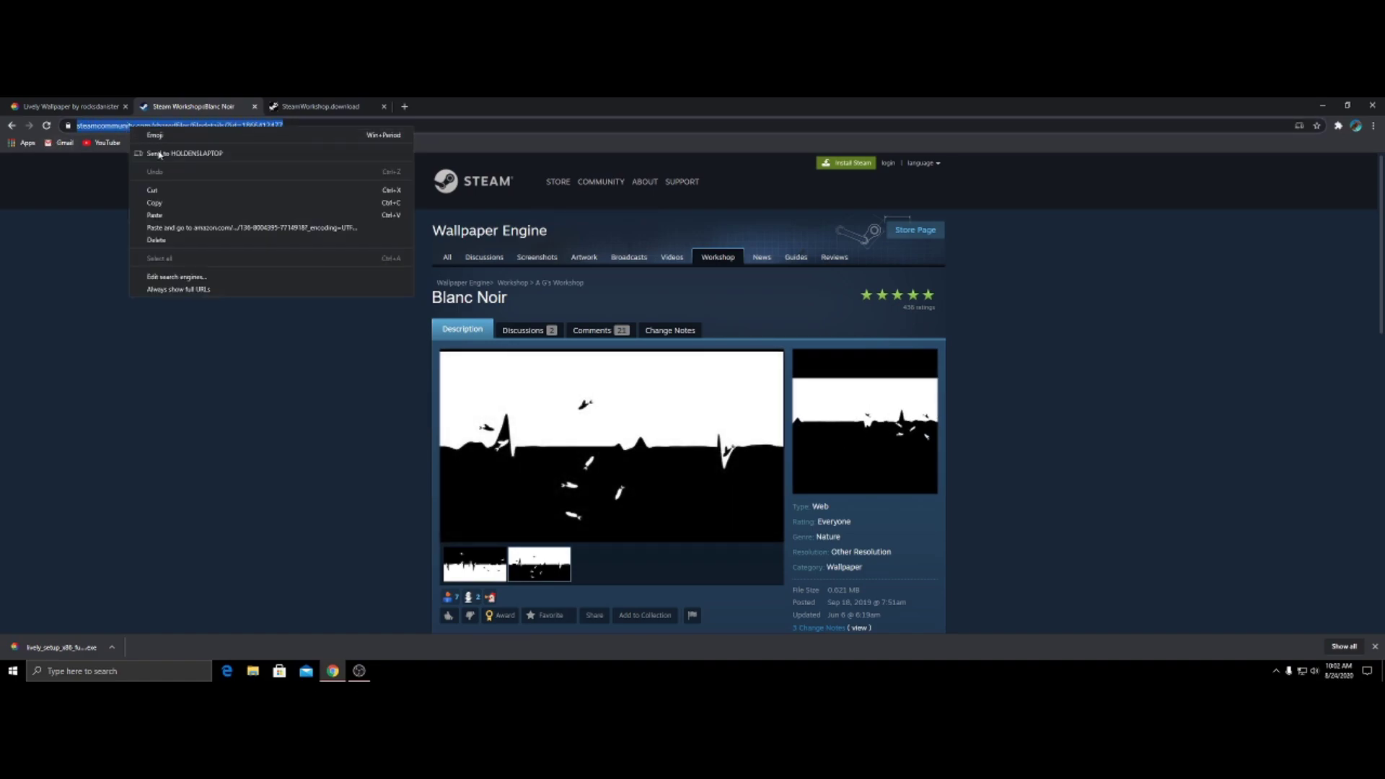
click(173, 208)
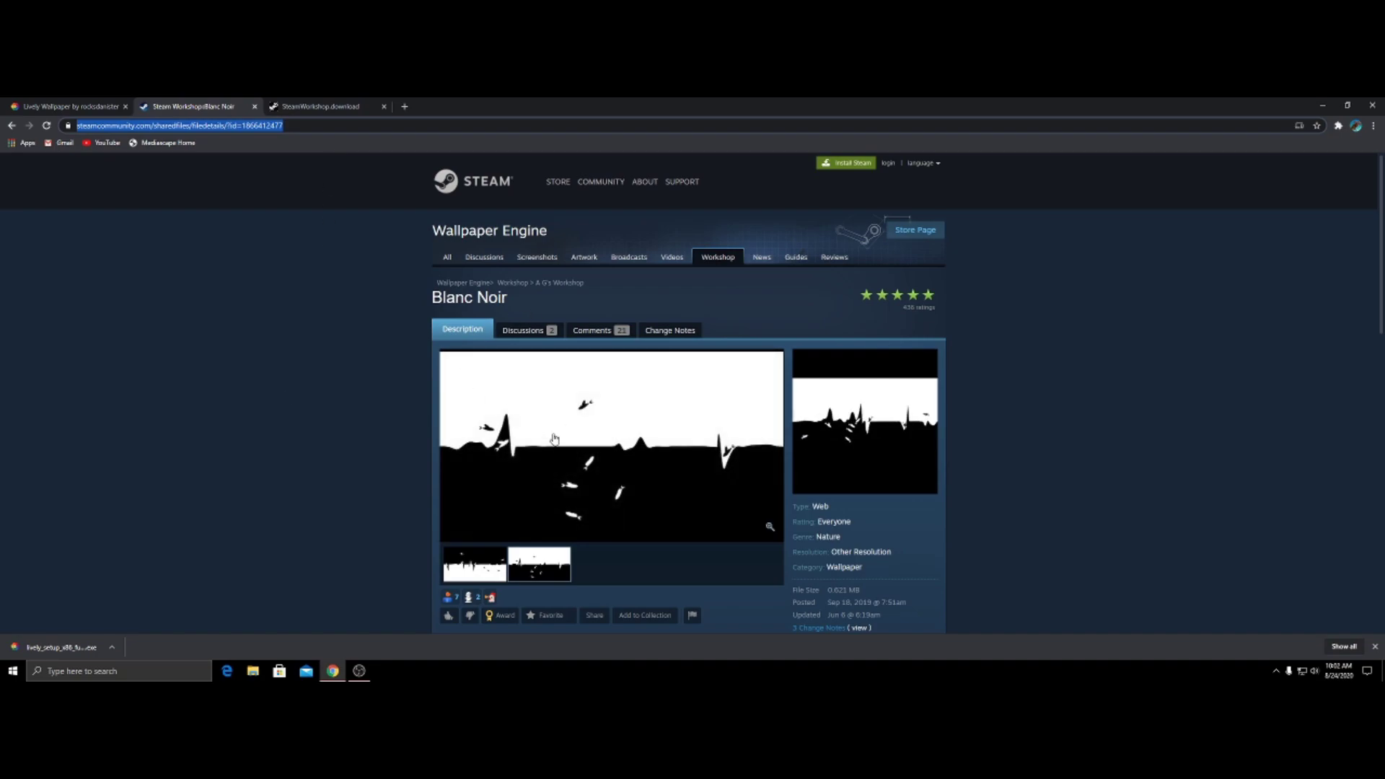
Step: Paste the Blanc Noir address into SteamWorkshop.download and download 1866412477.zip
click(326, 108)
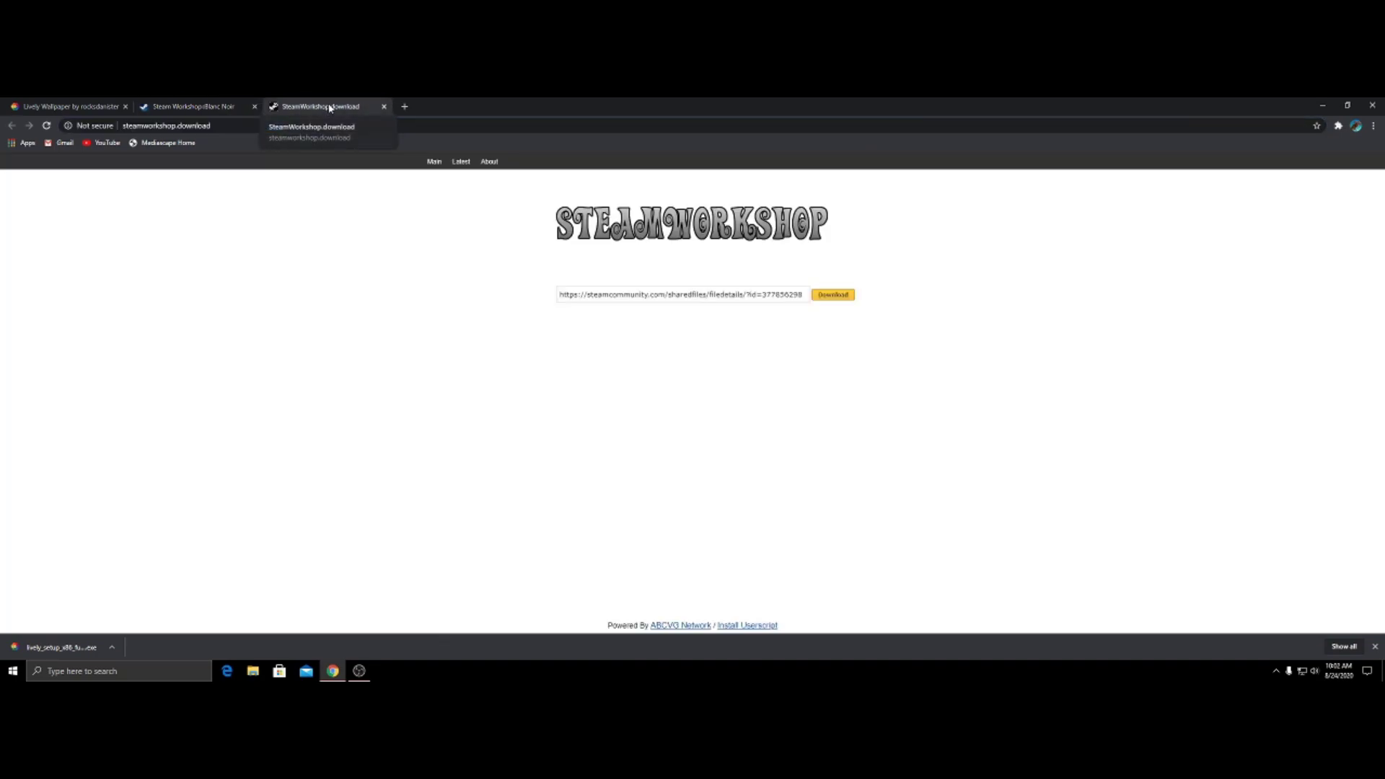
click(772, 296)
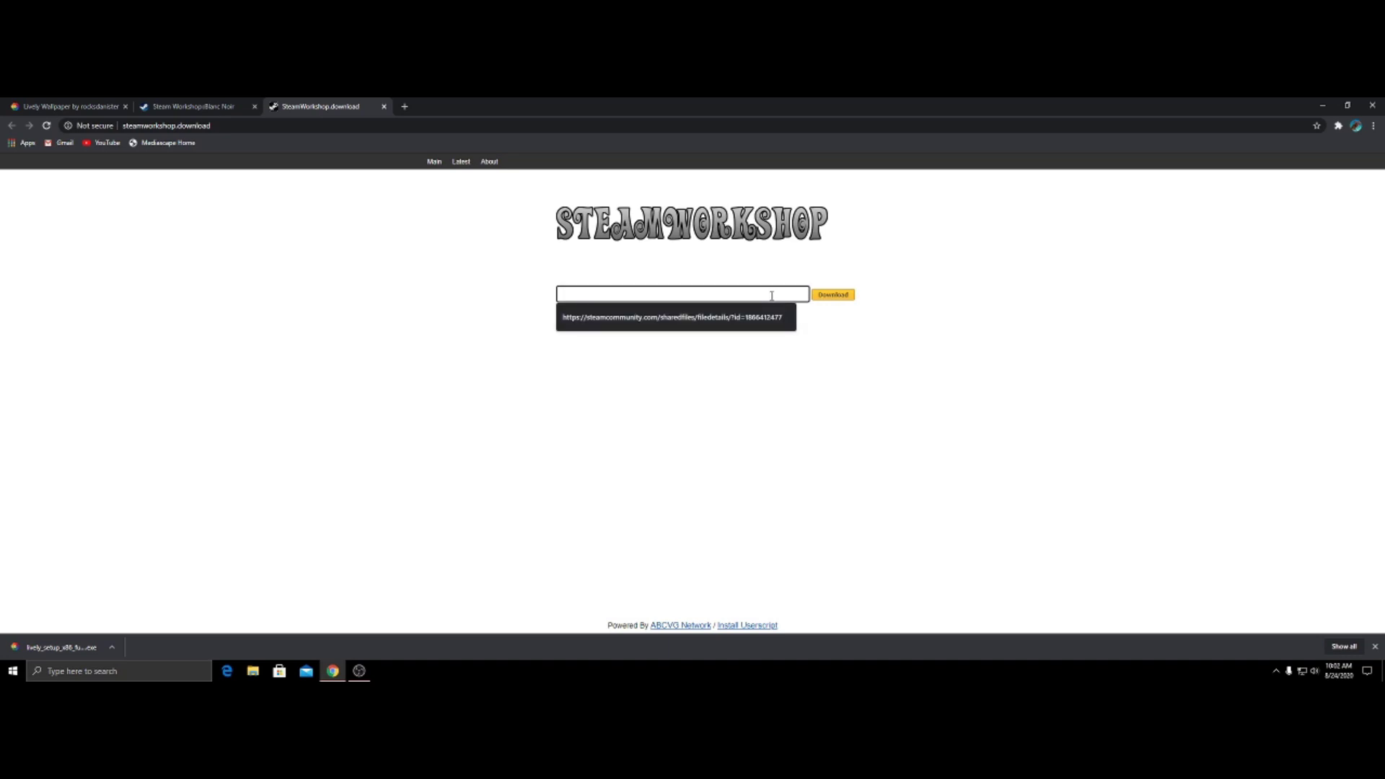
click(754, 318)
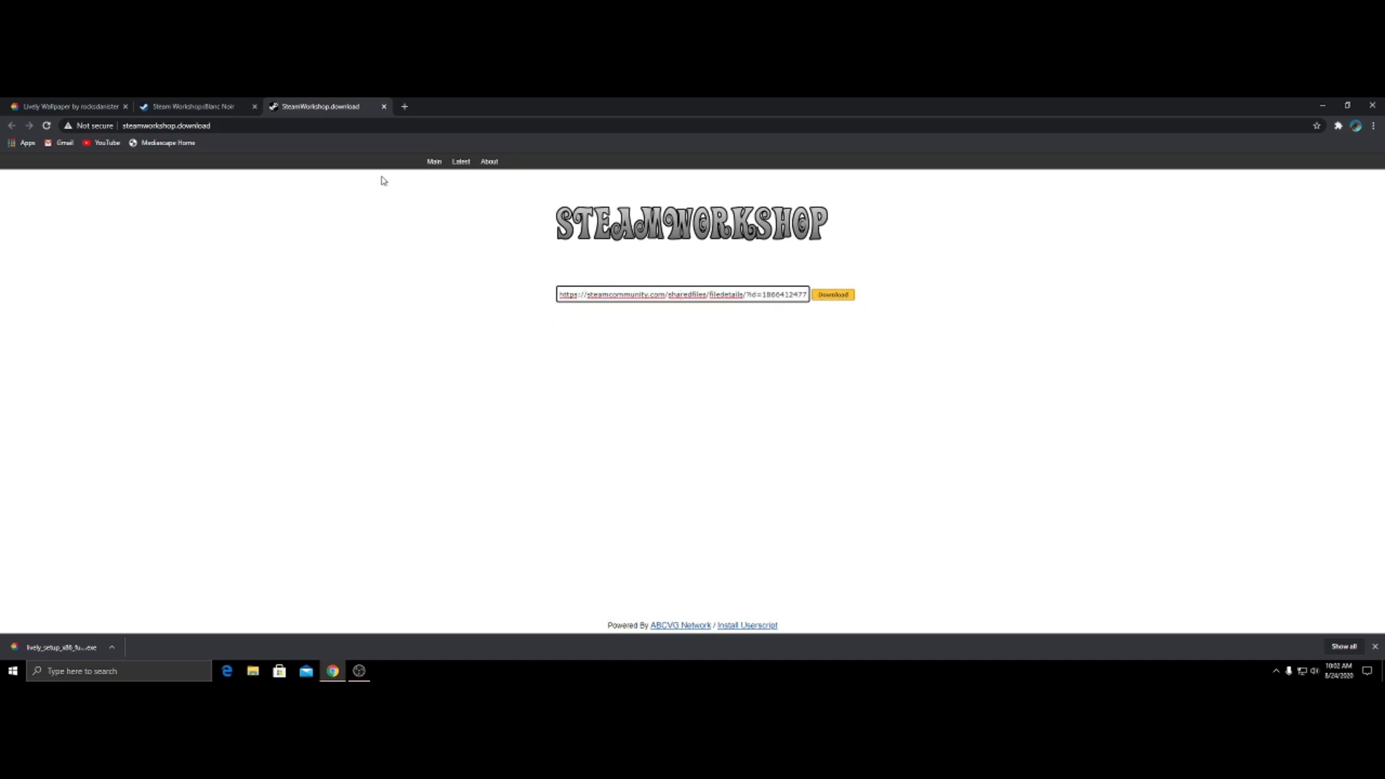
click(100, 104)
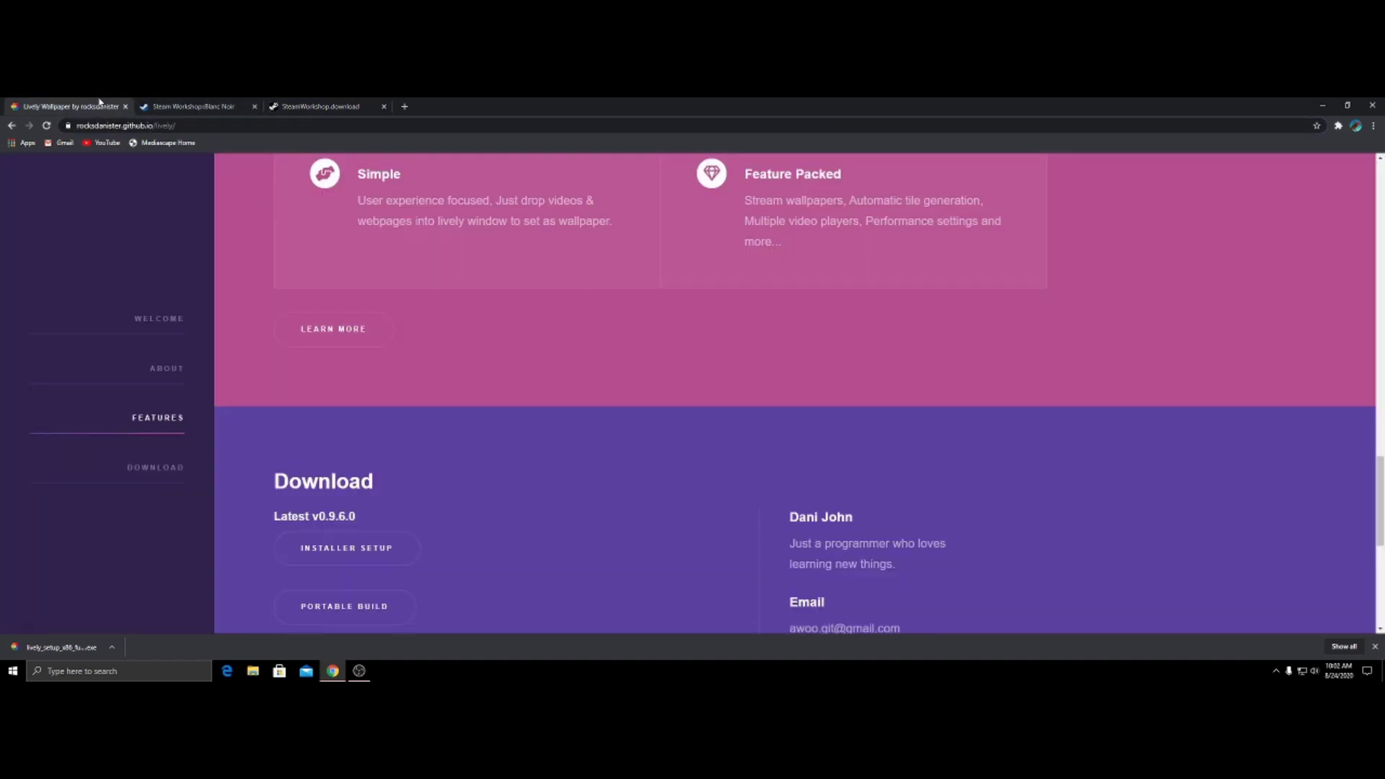
click(237, 106)
click(344, 107)
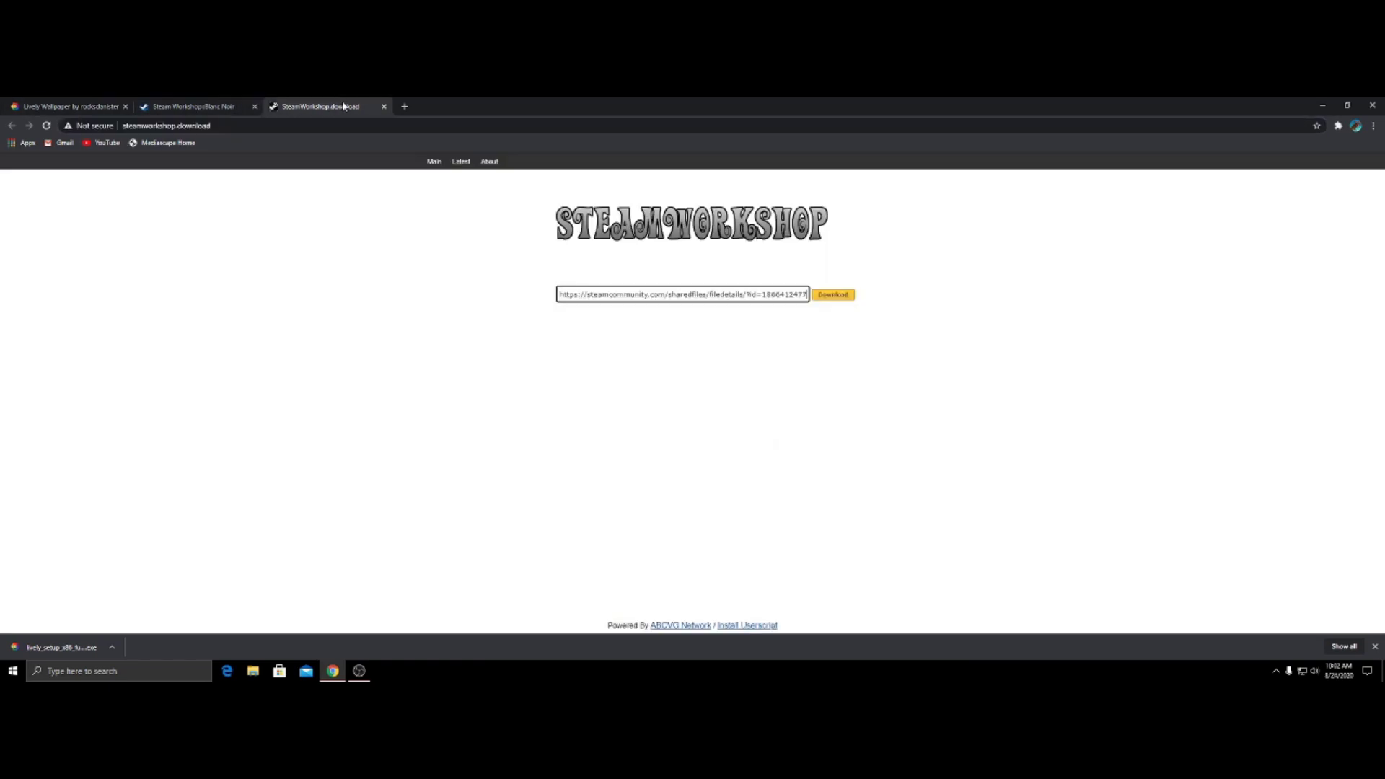
click(843, 296)
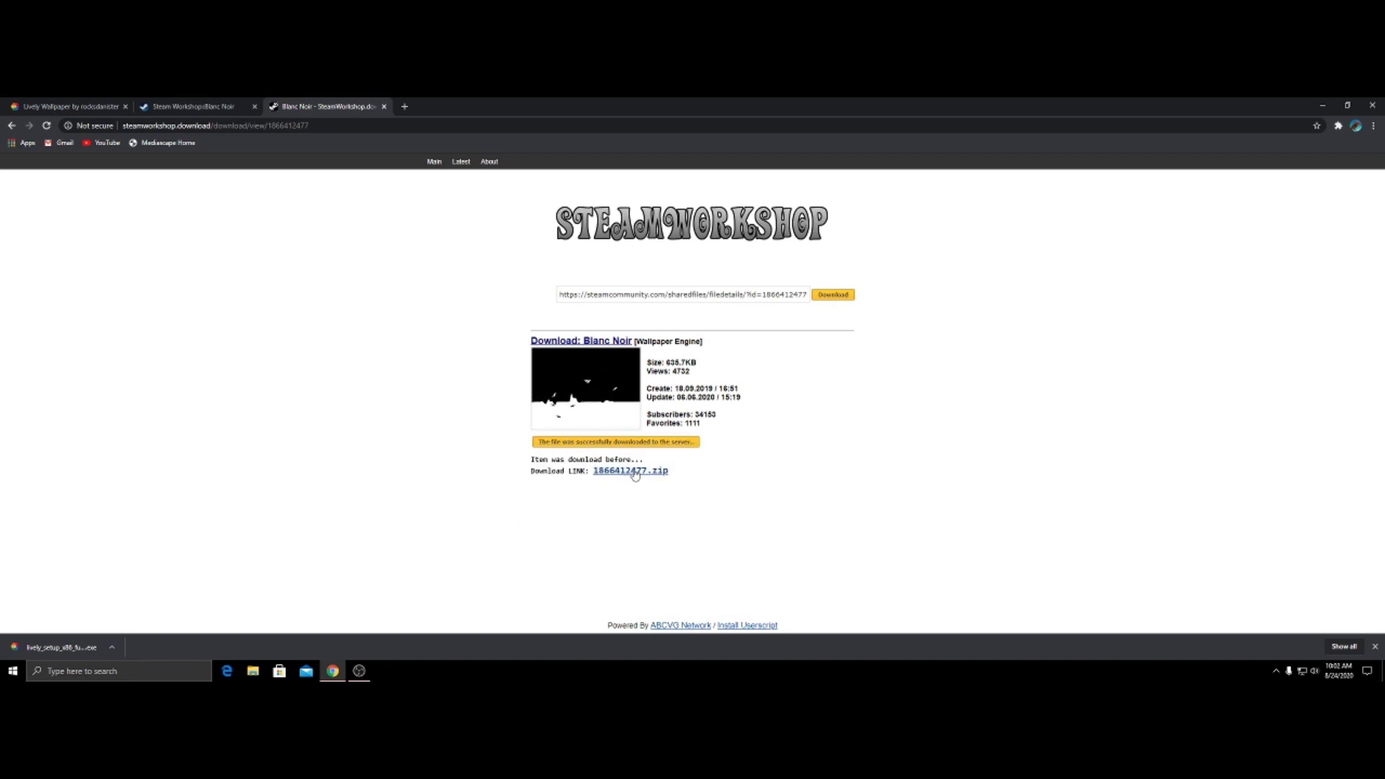
click(635, 472)
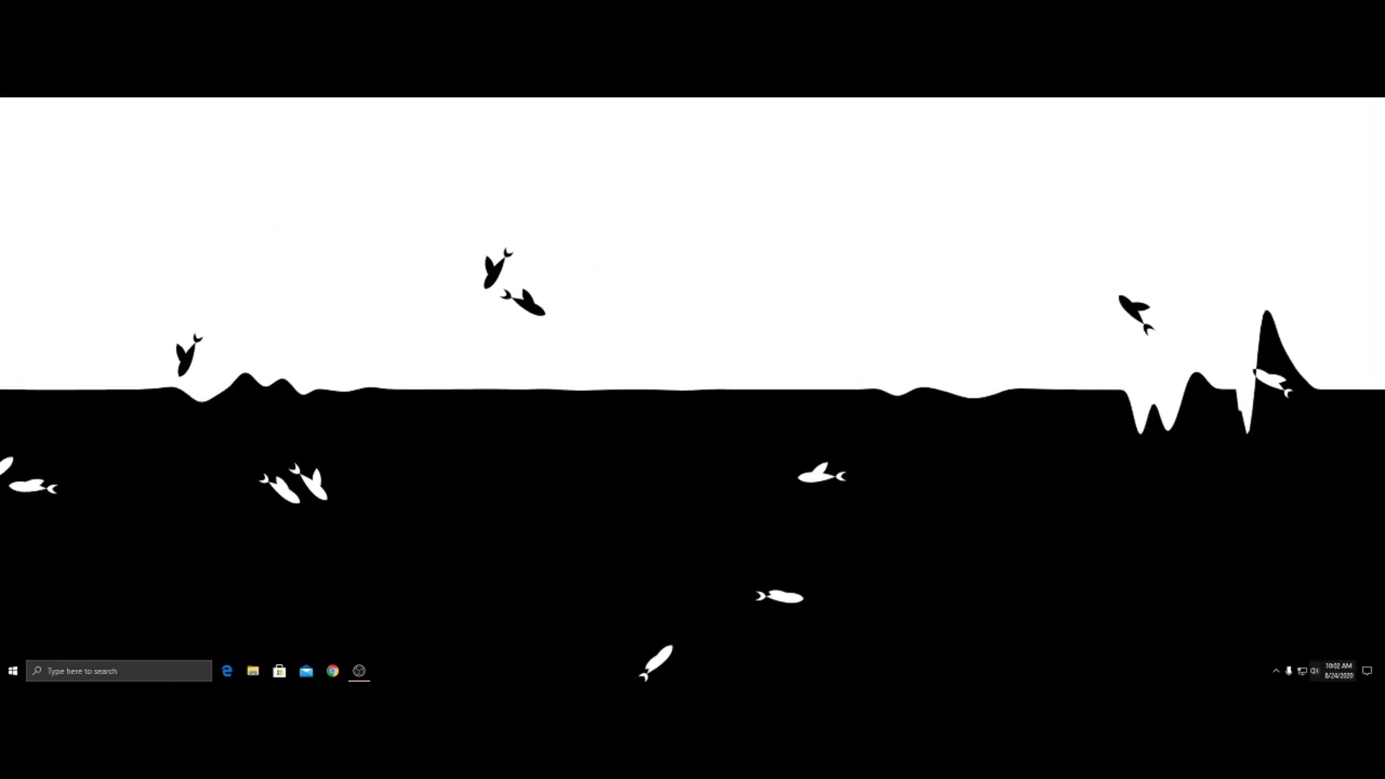
Step: Open the Lively library from its tray icon and set the index wallpaper as background
click(1276, 671)
right_click(1276, 651)
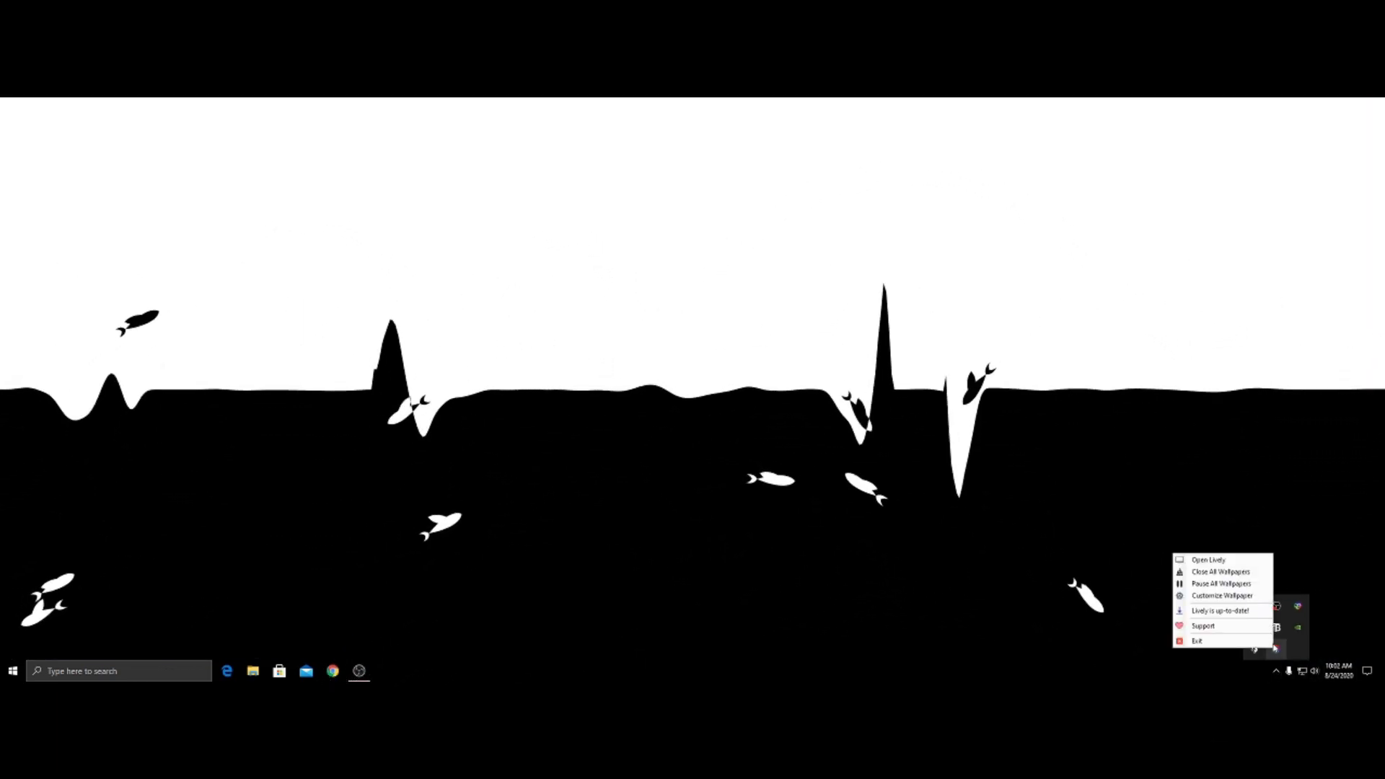
click(1235, 556)
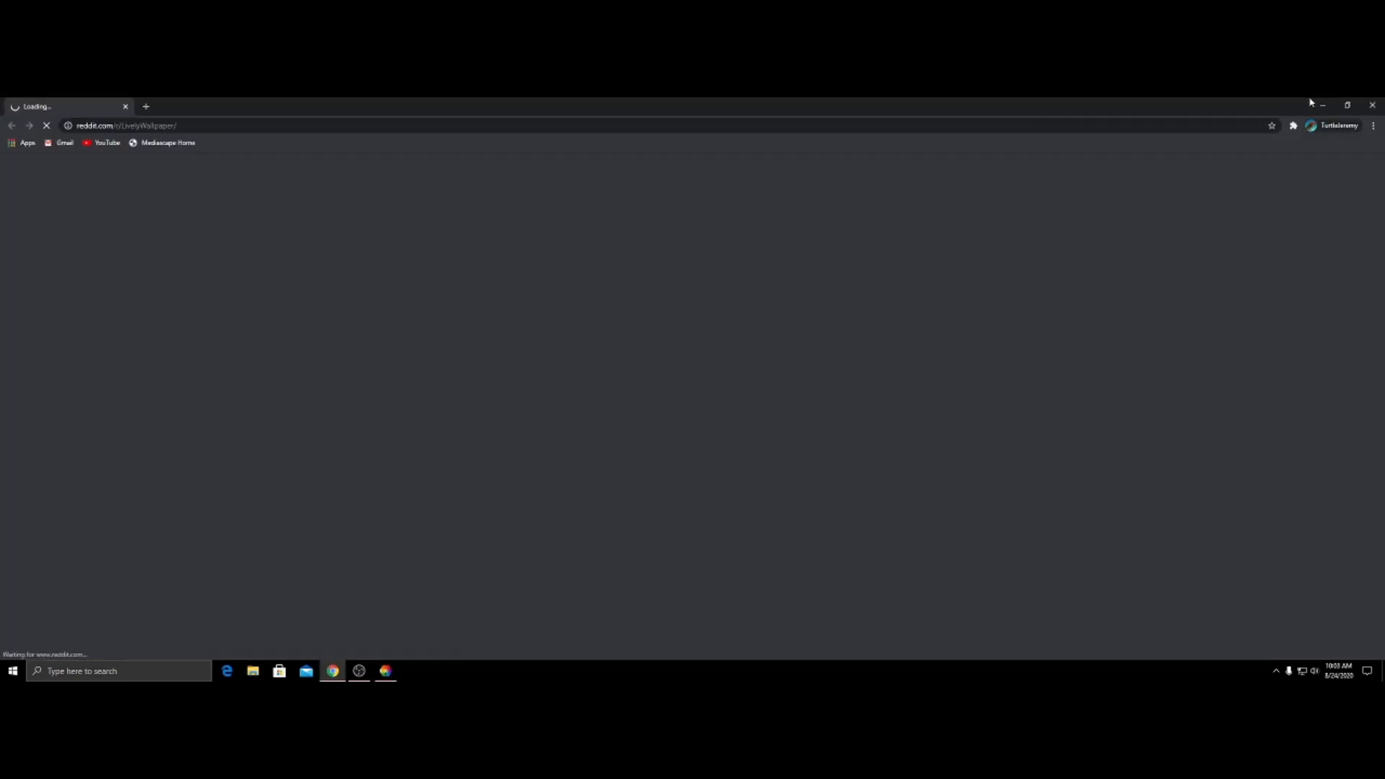
click(1372, 105)
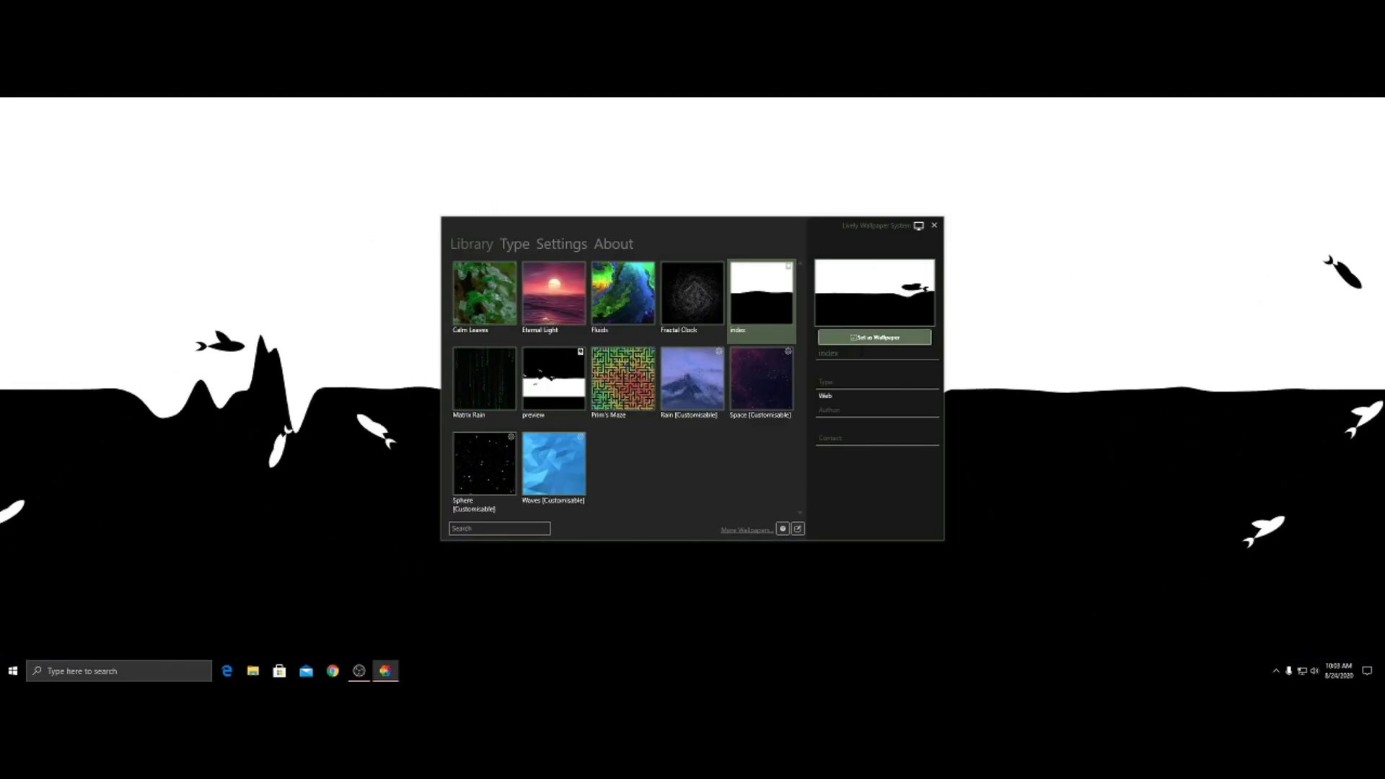
click(873, 339)
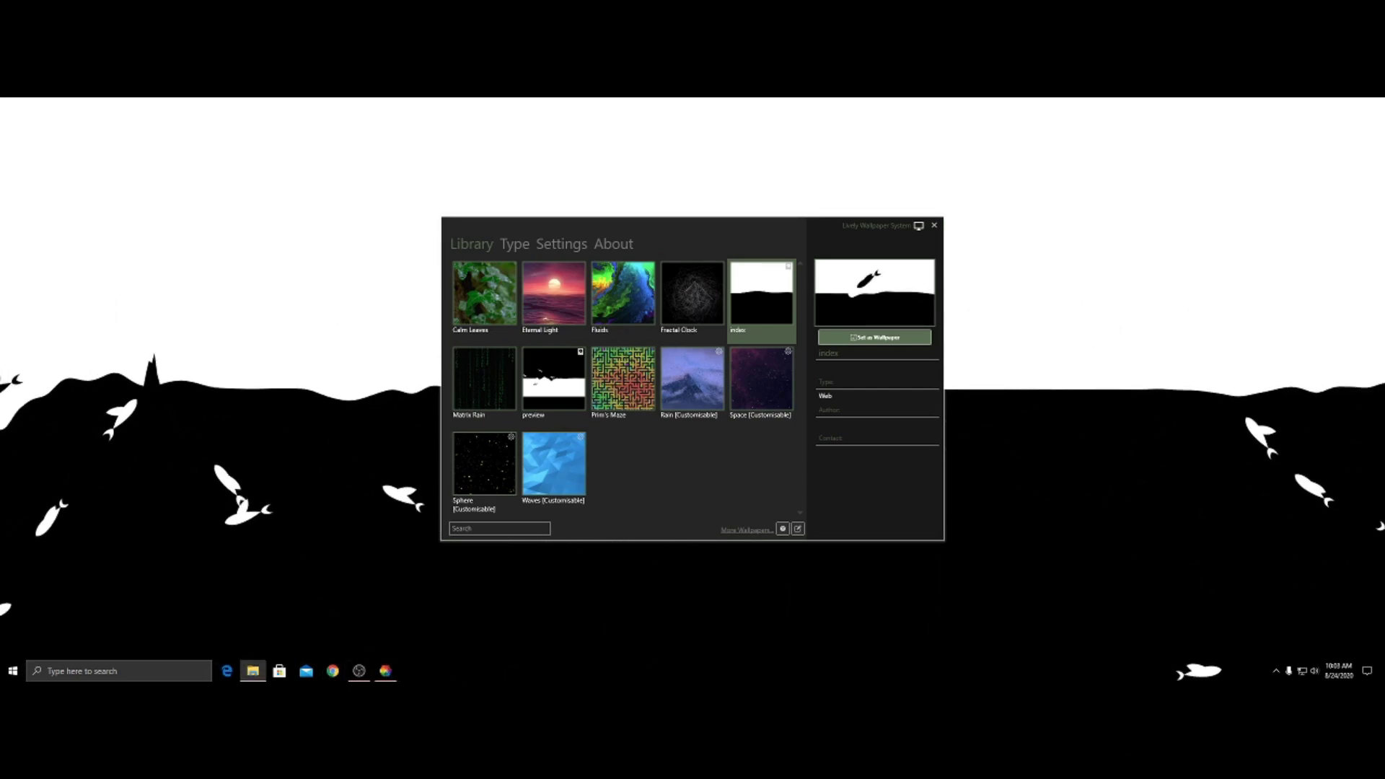
drag(1036, 170, 195, 197)
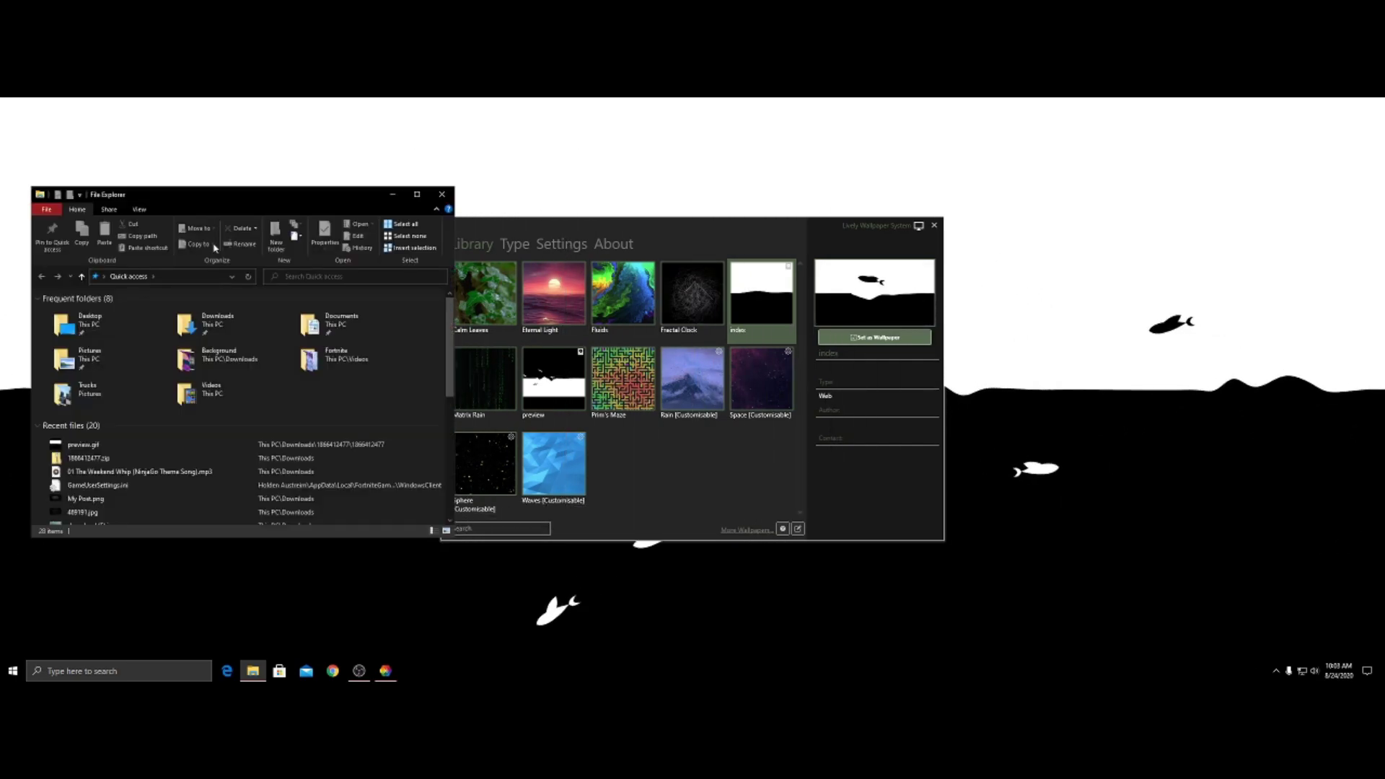
double_click(227, 319)
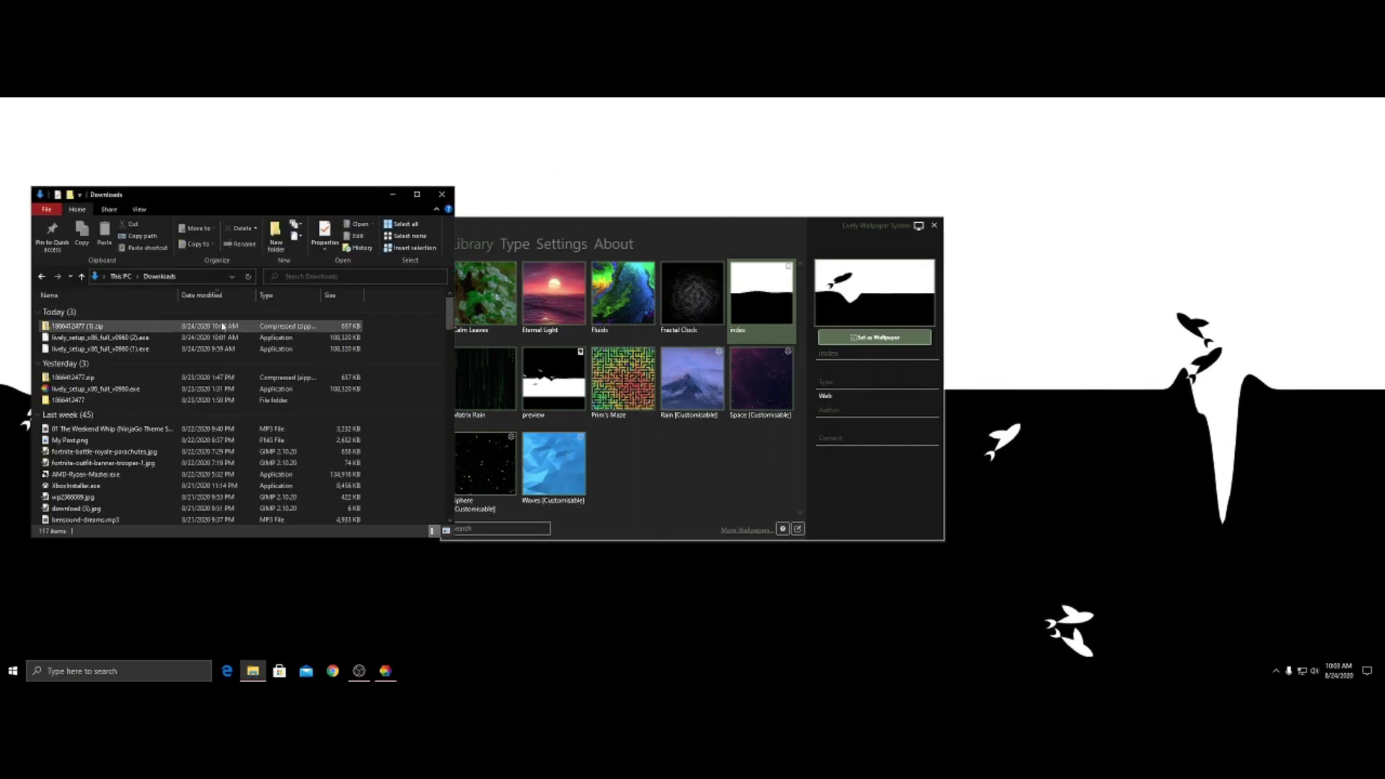
right_click(139, 325)
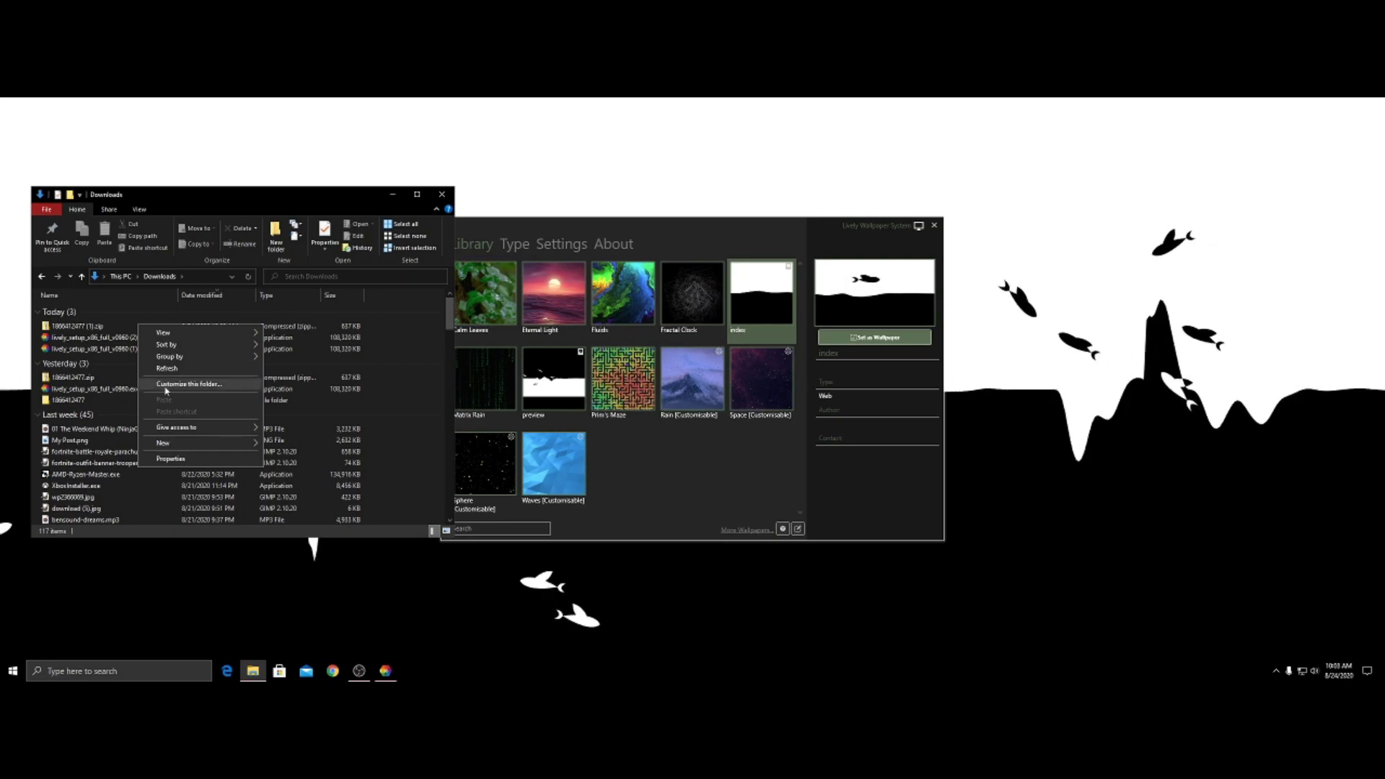
click(120, 326)
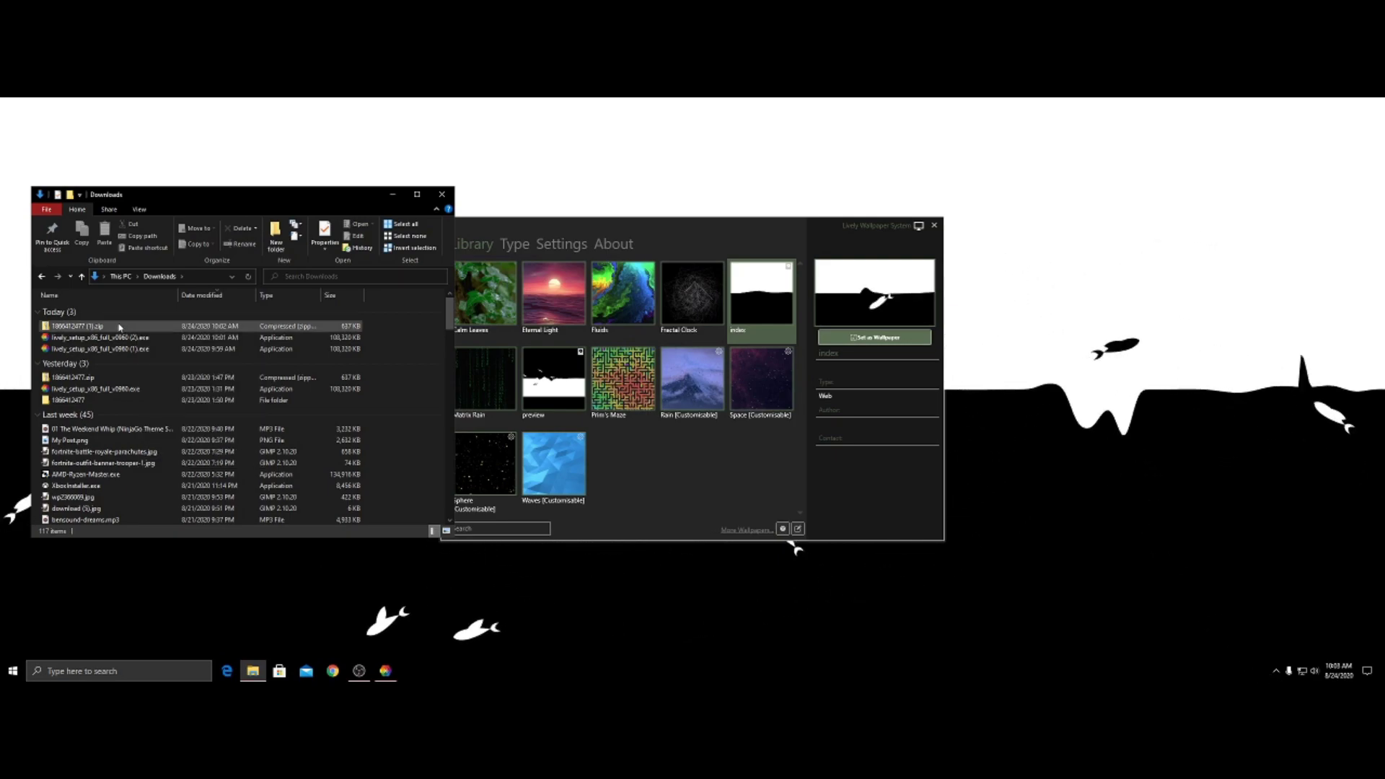
right_click(120, 327)
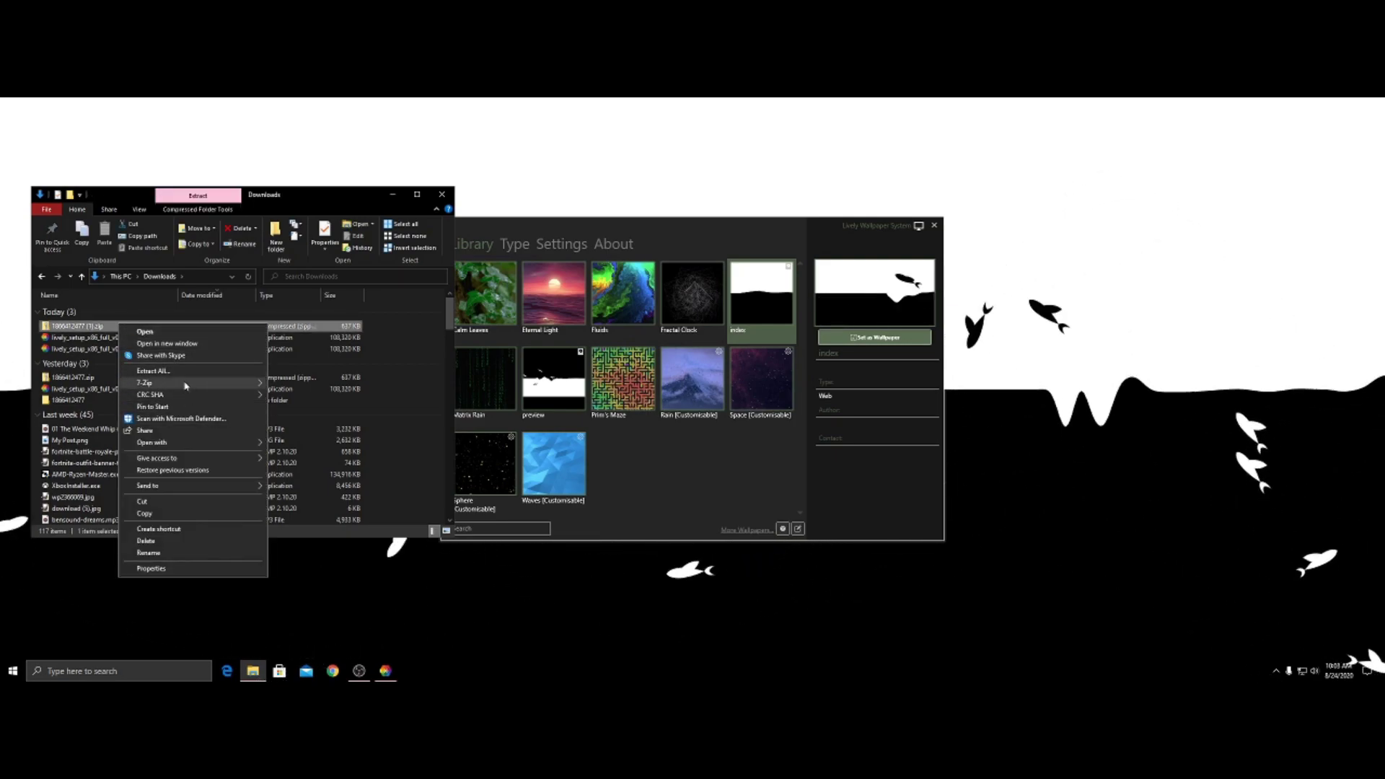
mouse_move(188, 383)
click(317, 432)
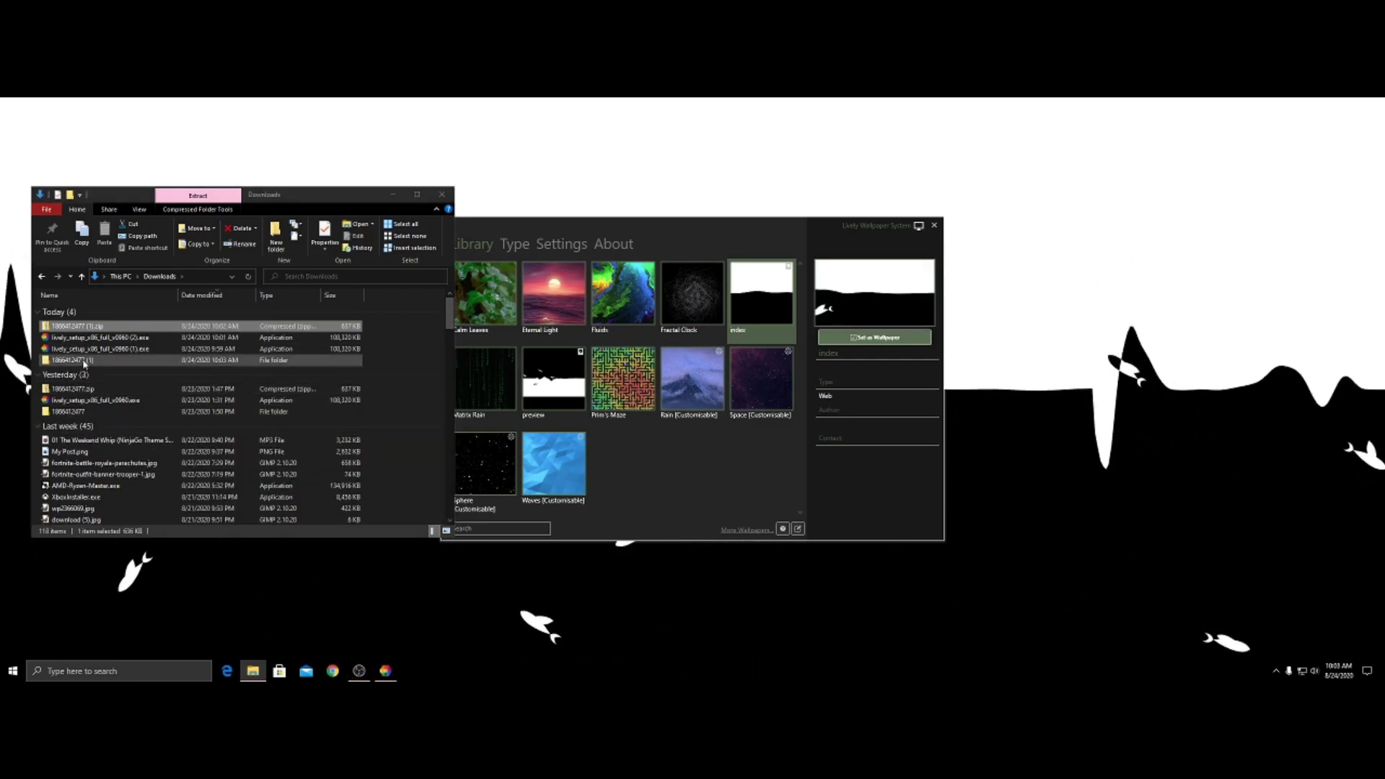
double_click(84, 364)
double_click(67, 311)
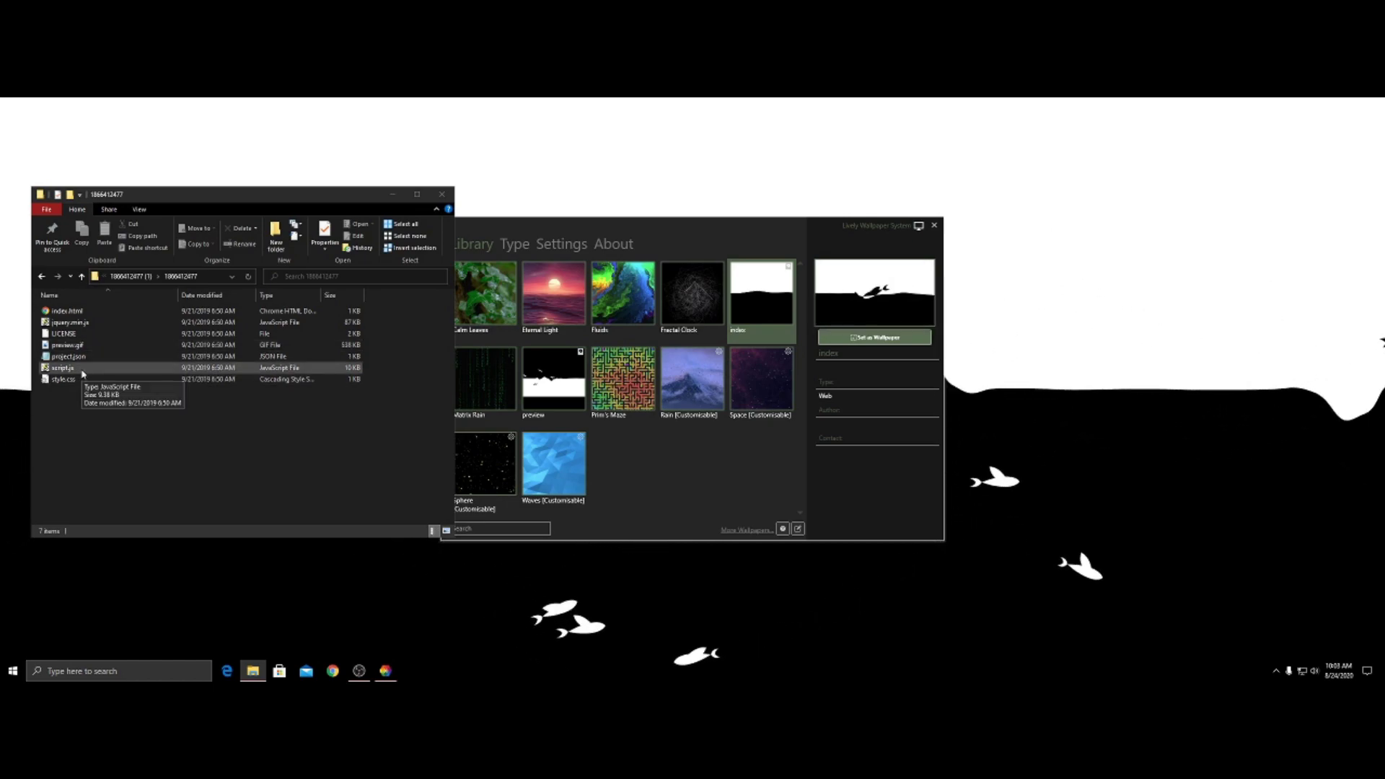
drag(82, 368, 189, 371)
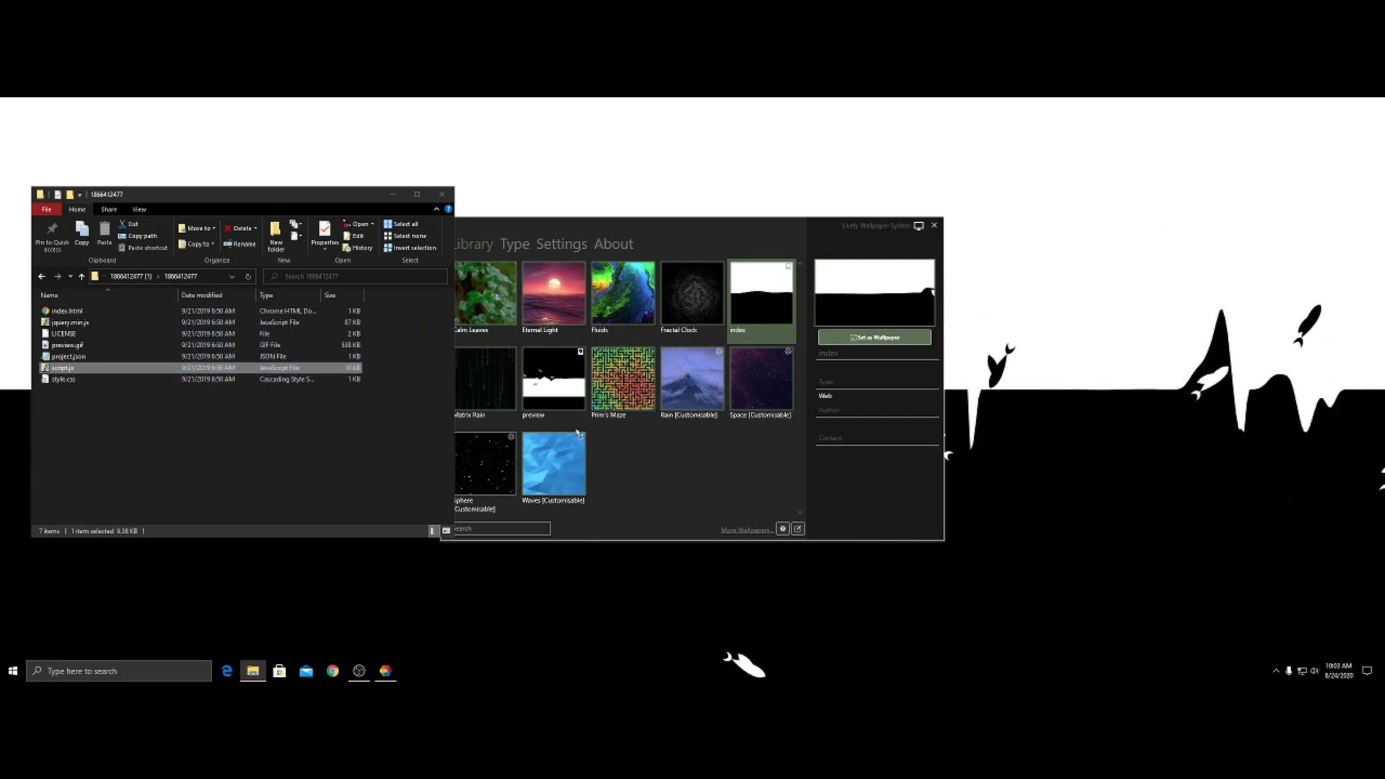
drag(649, 483, 648, 481)
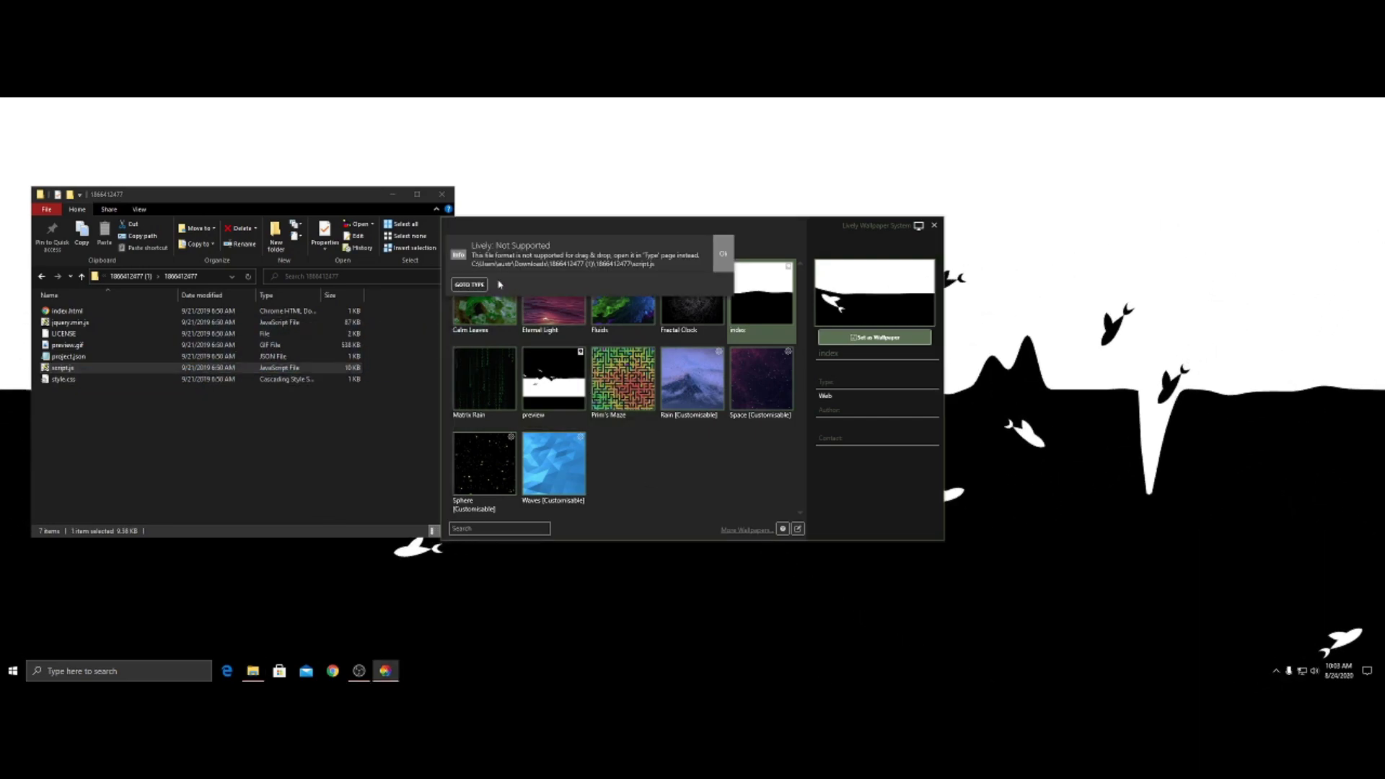
click(723, 253)
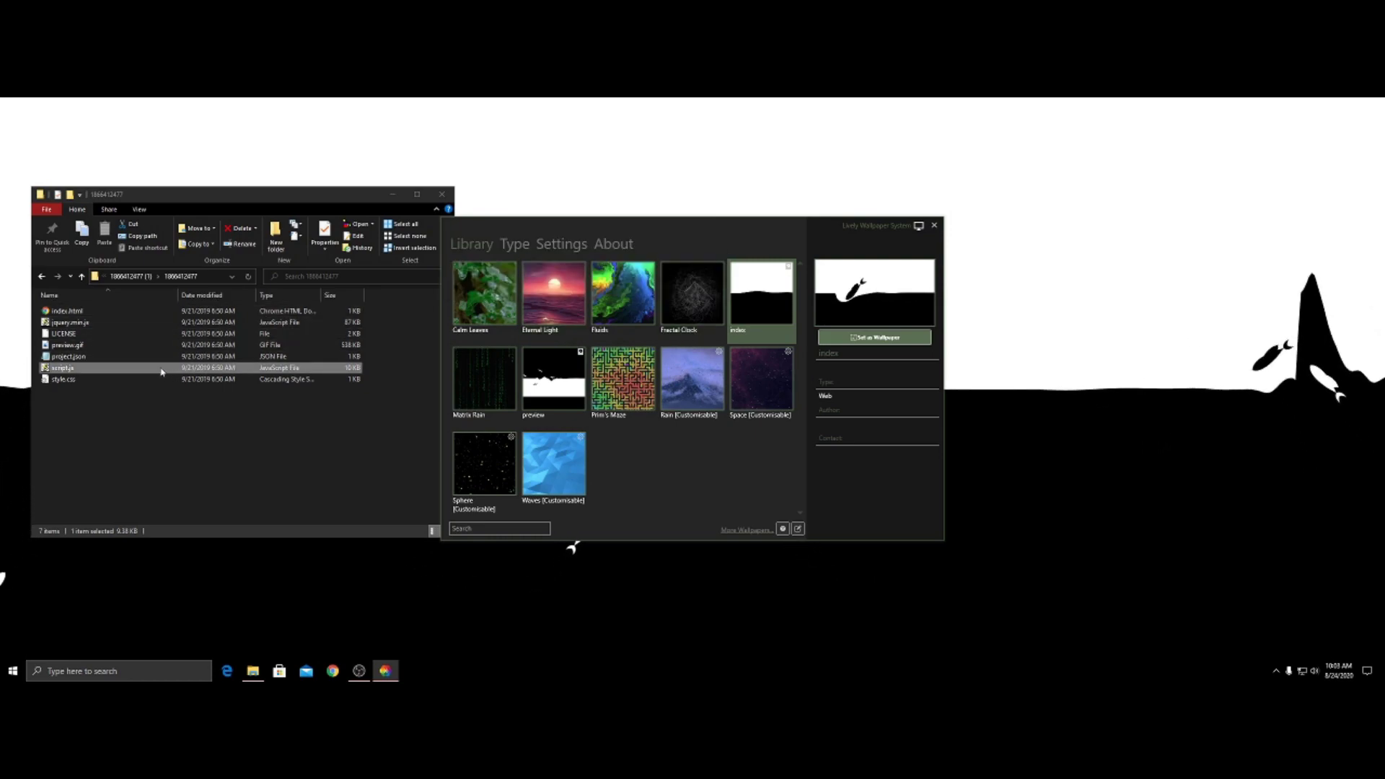
click(181, 357)
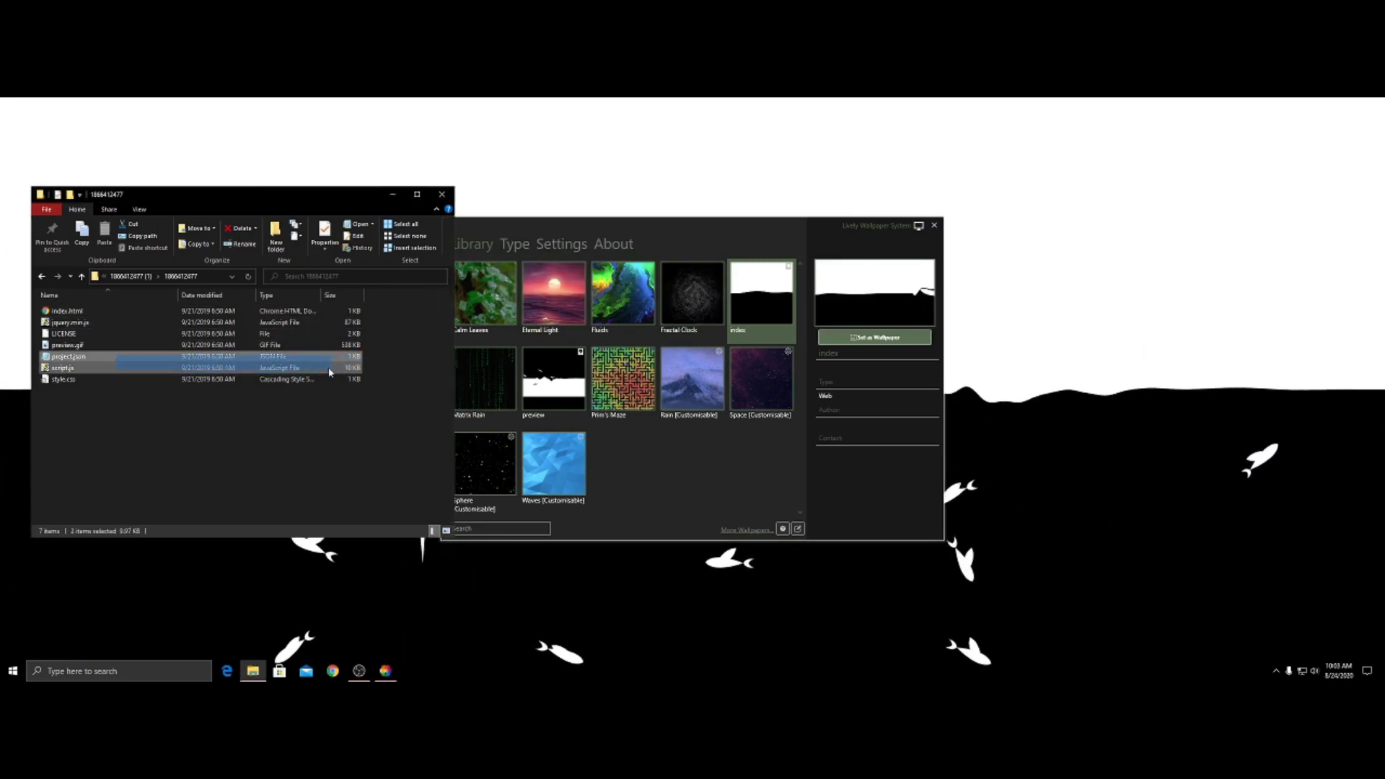
drag(334, 360, 627, 477)
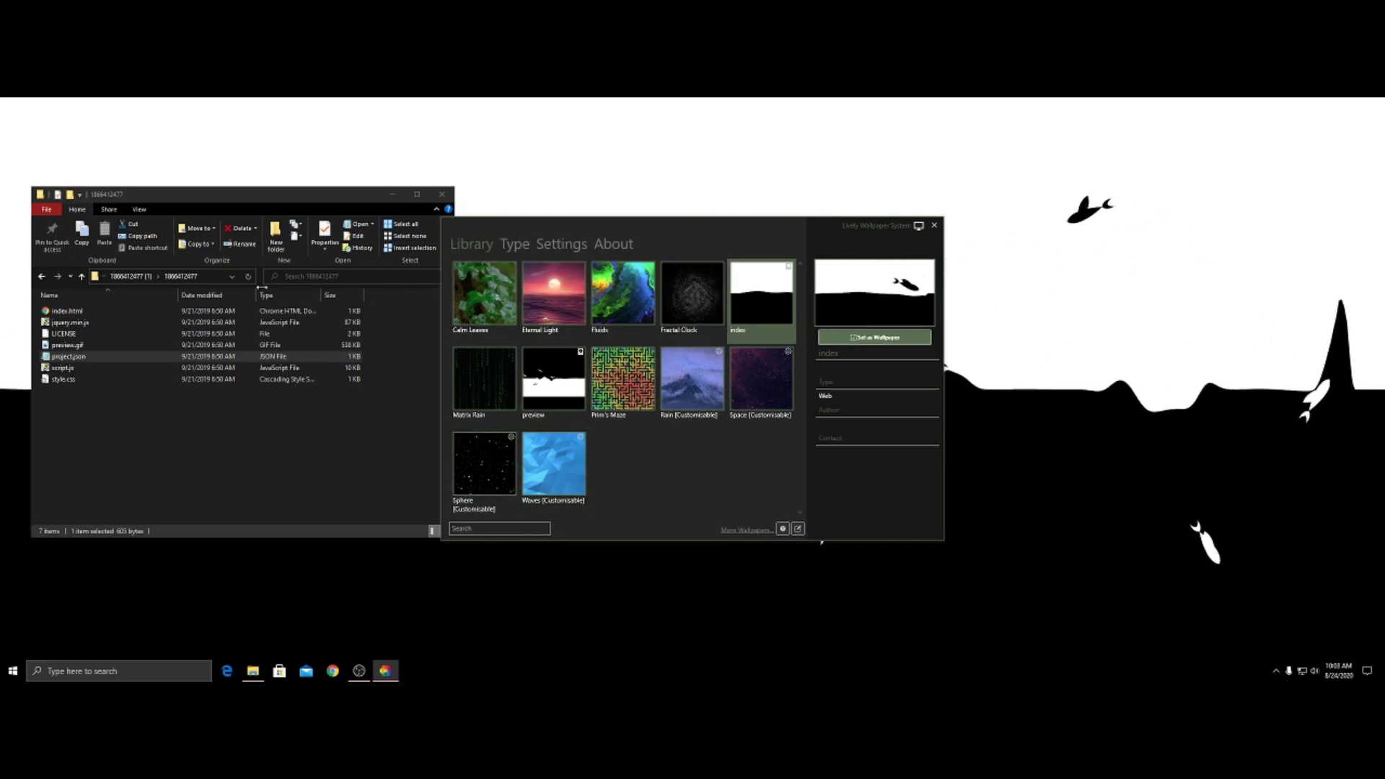
click(109, 325)
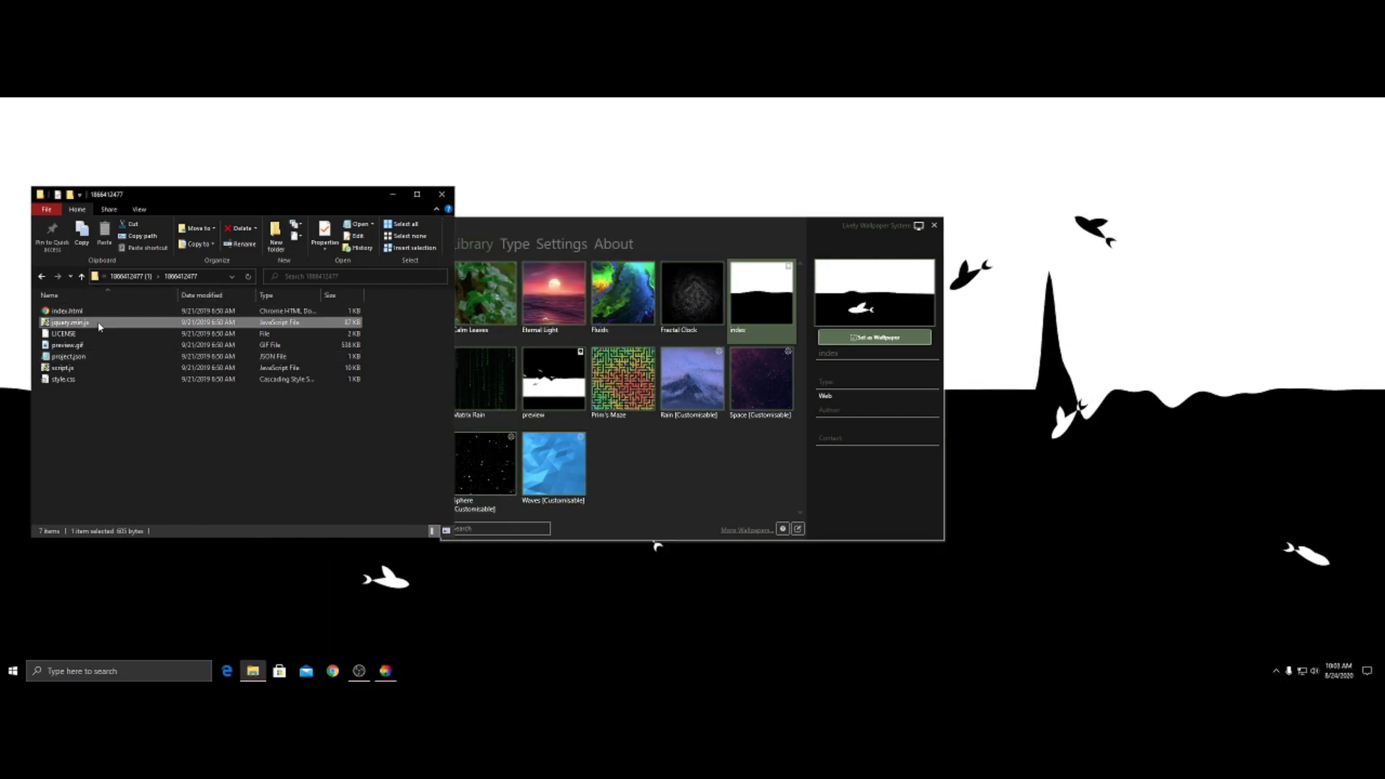
double_click(110, 325)
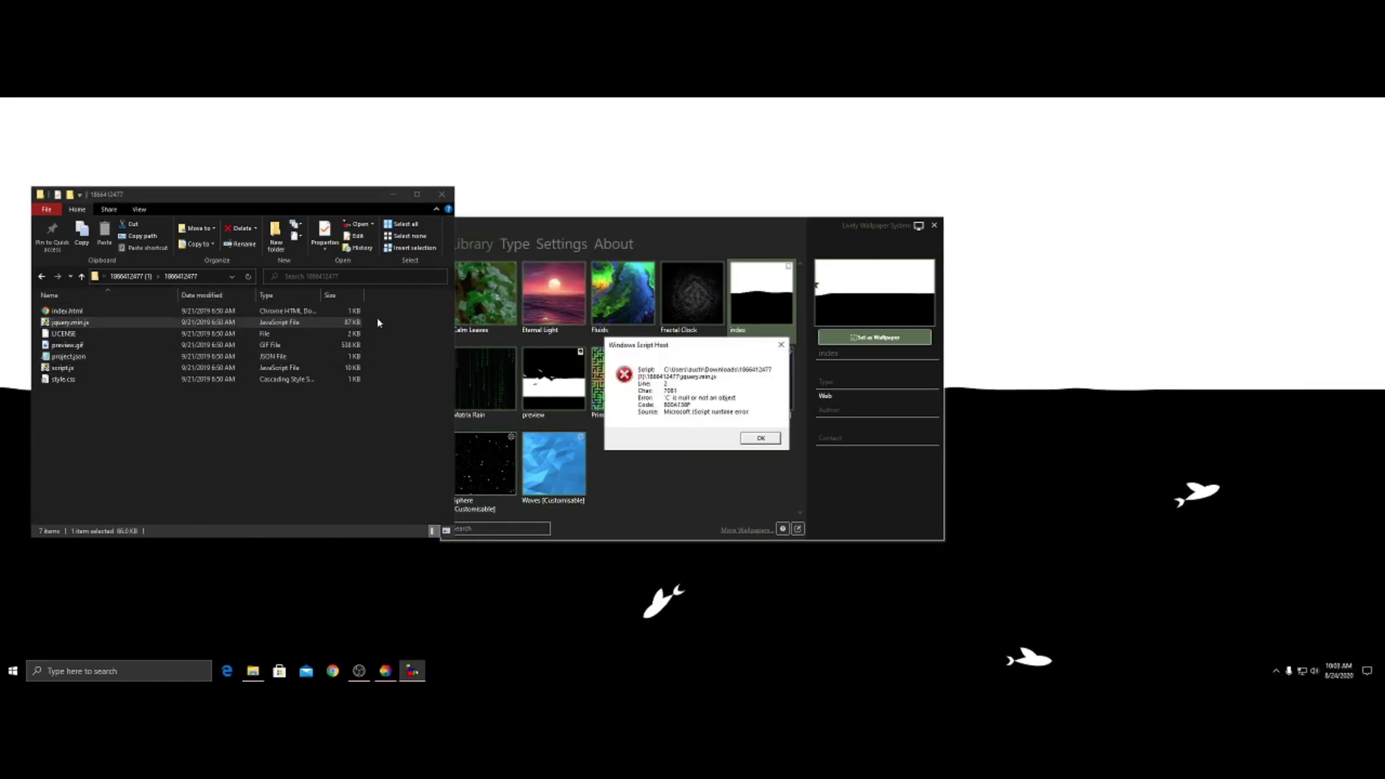
click(771, 440)
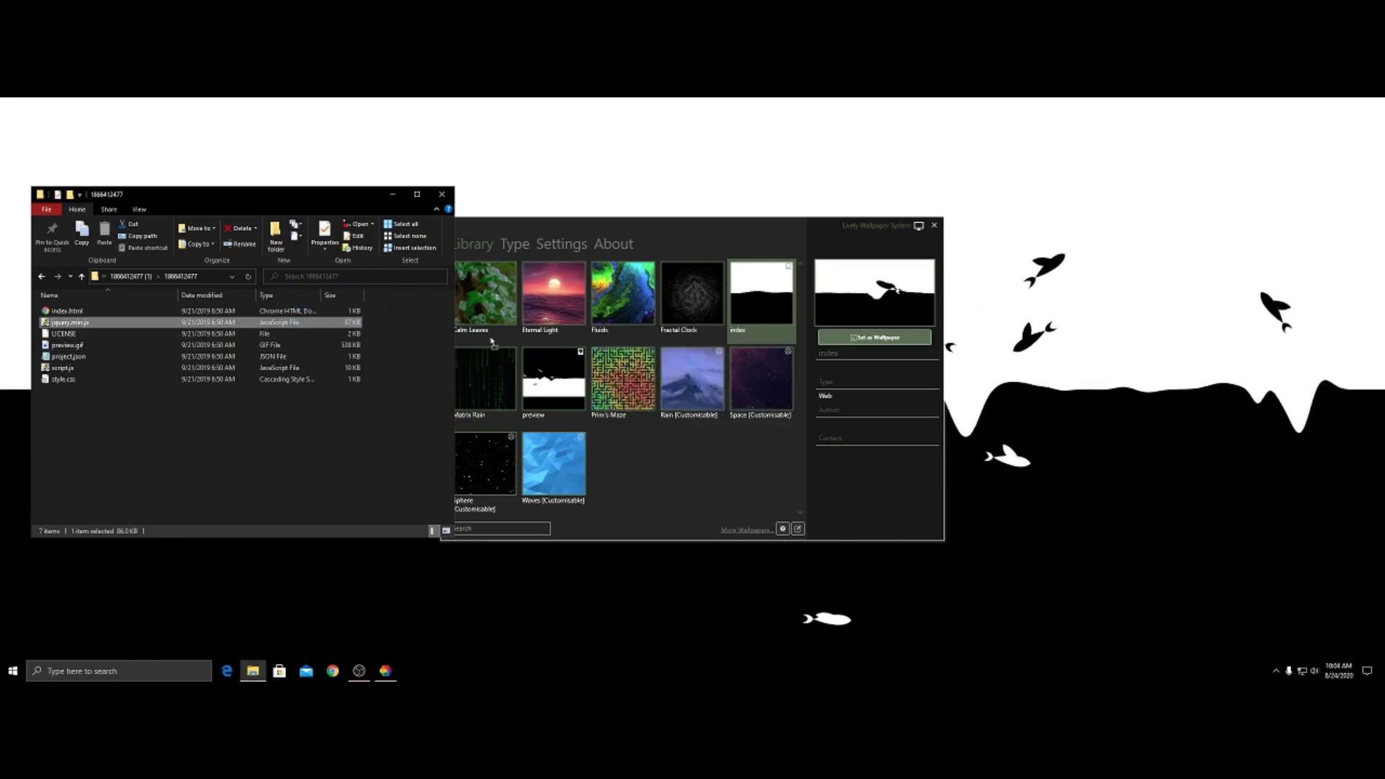
drag(493, 343, 633, 472)
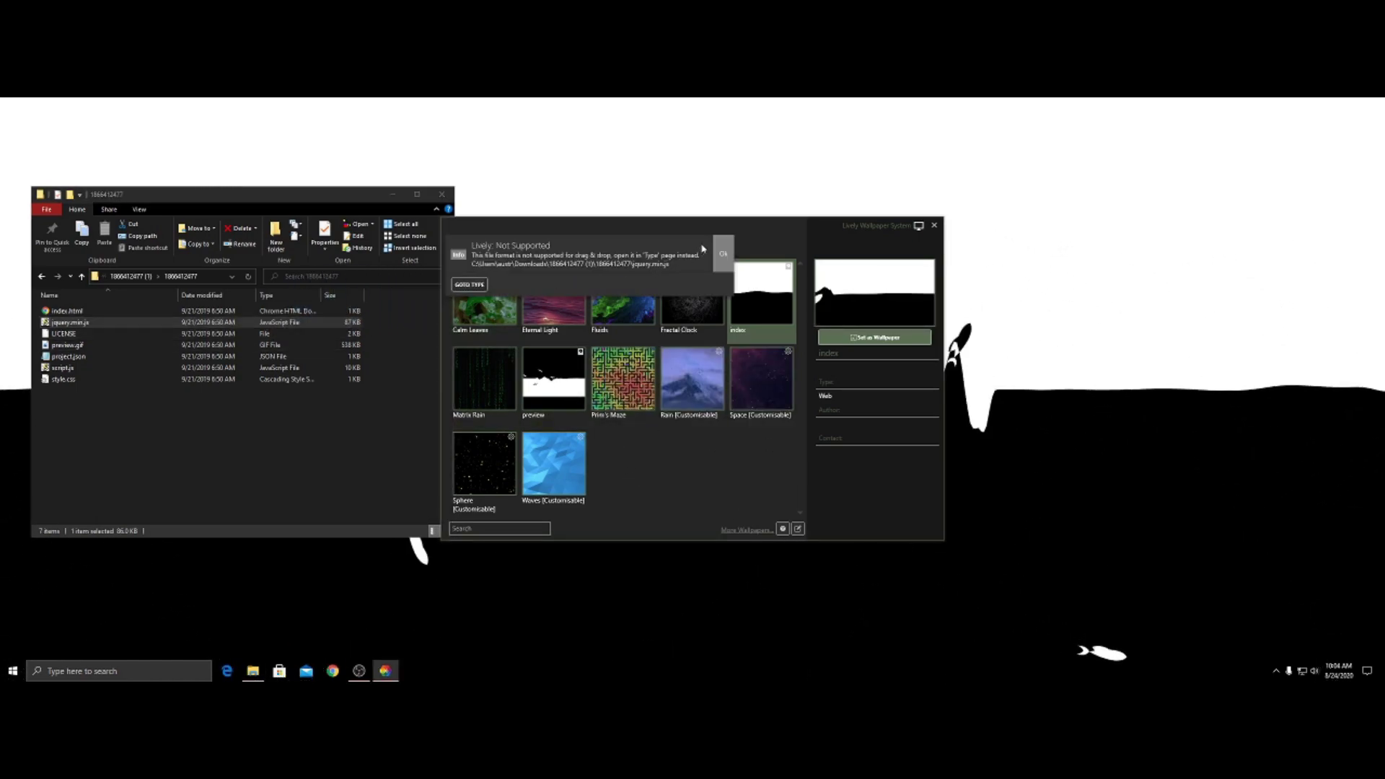
click(722, 253)
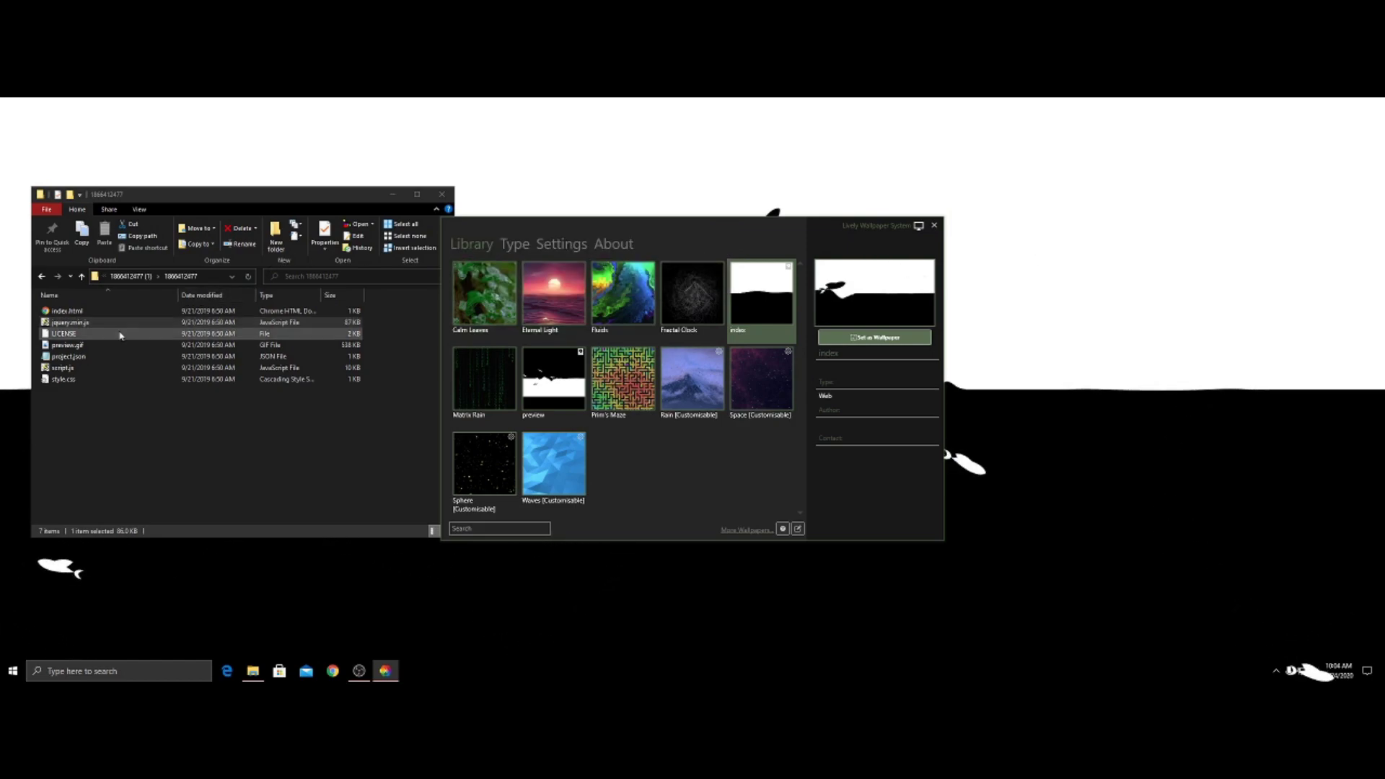
click(113, 310)
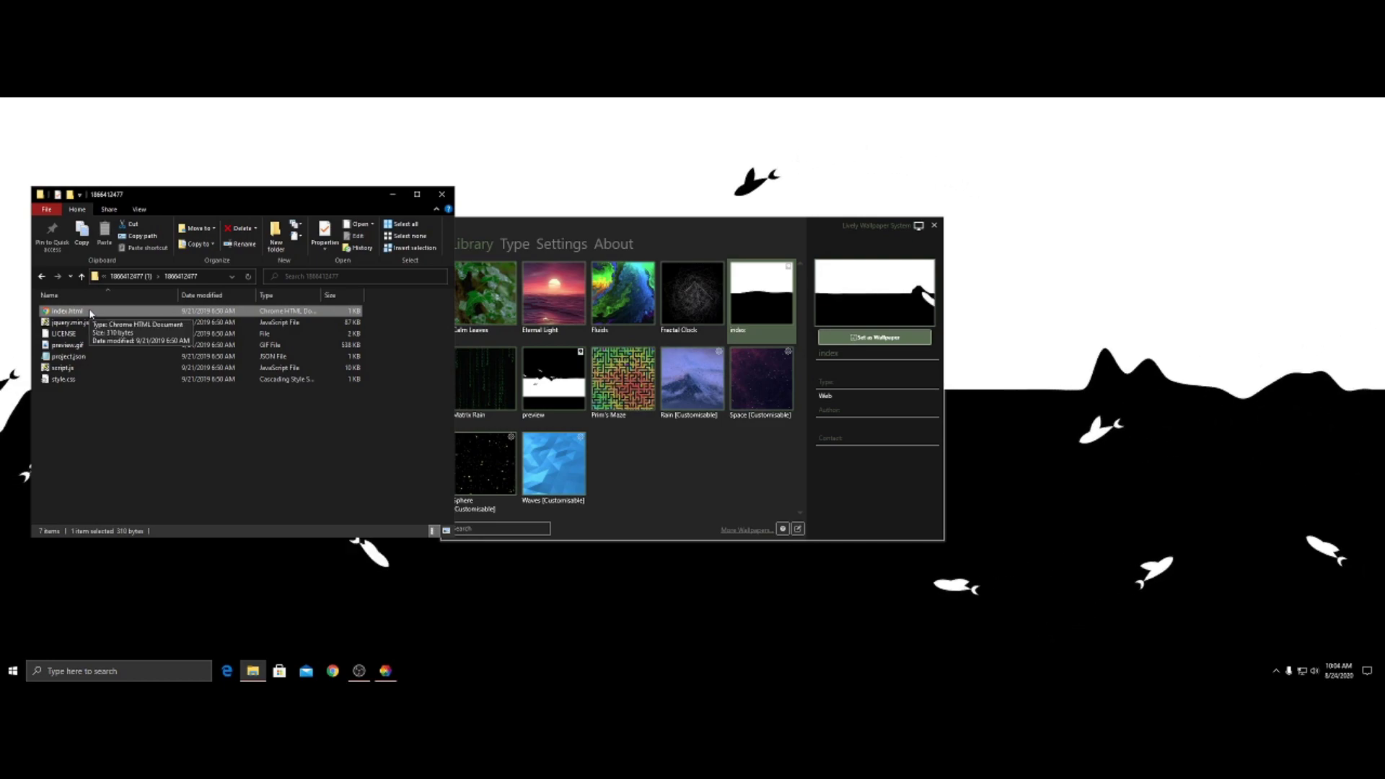
Step: Import index.html into the Lively library and apply it to DISPLAY1
drag(90, 314, 634, 475)
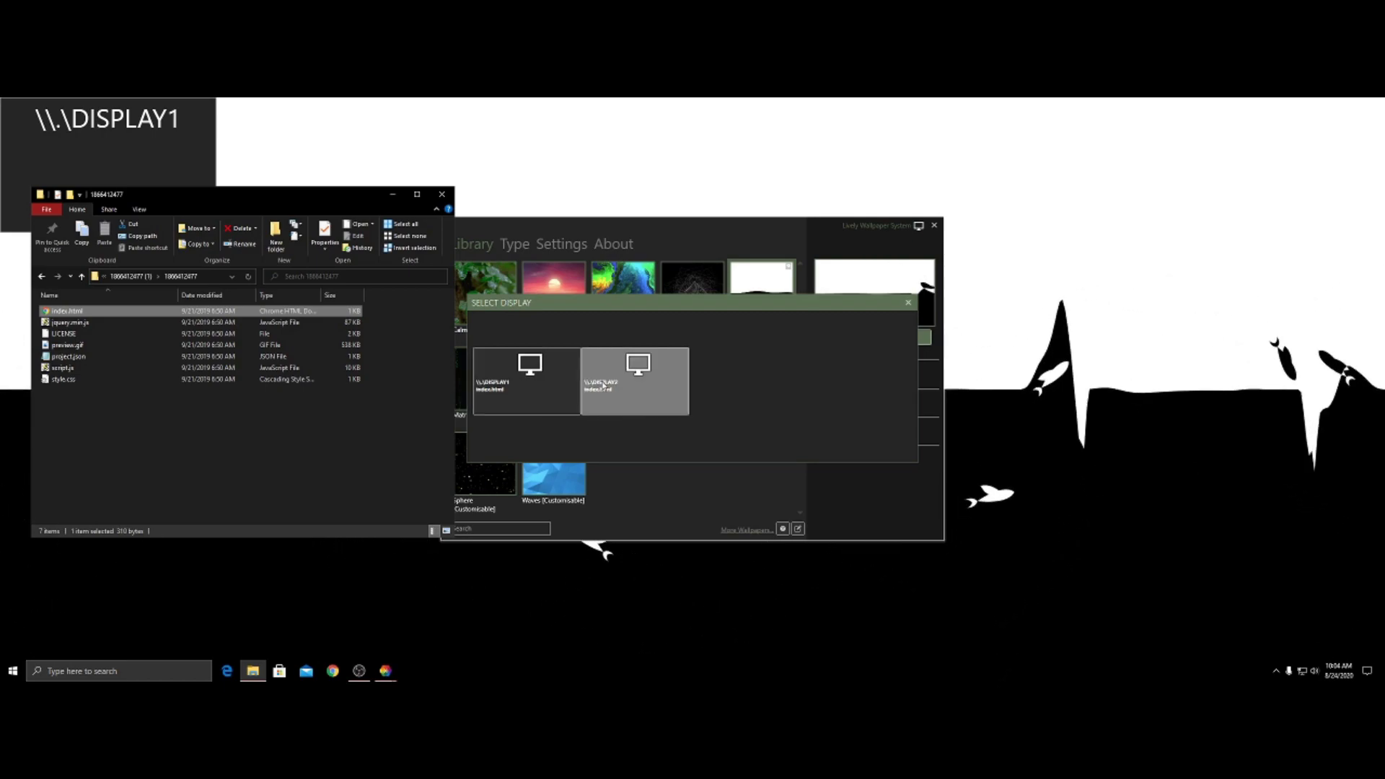
click(515, 368)
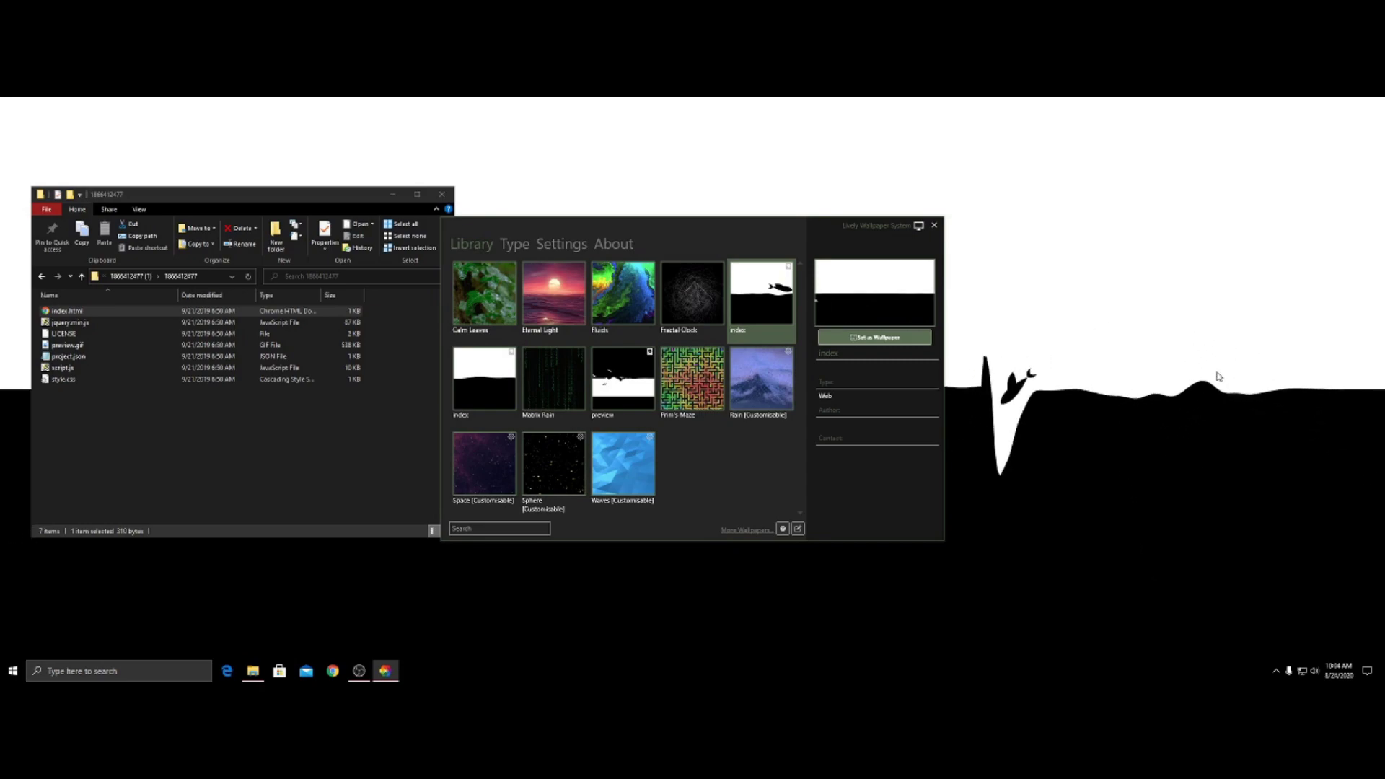
Step: Close the Lively Wallpaper and File Explorer windows, leaving only the fish wallpaper
click(933, 226)
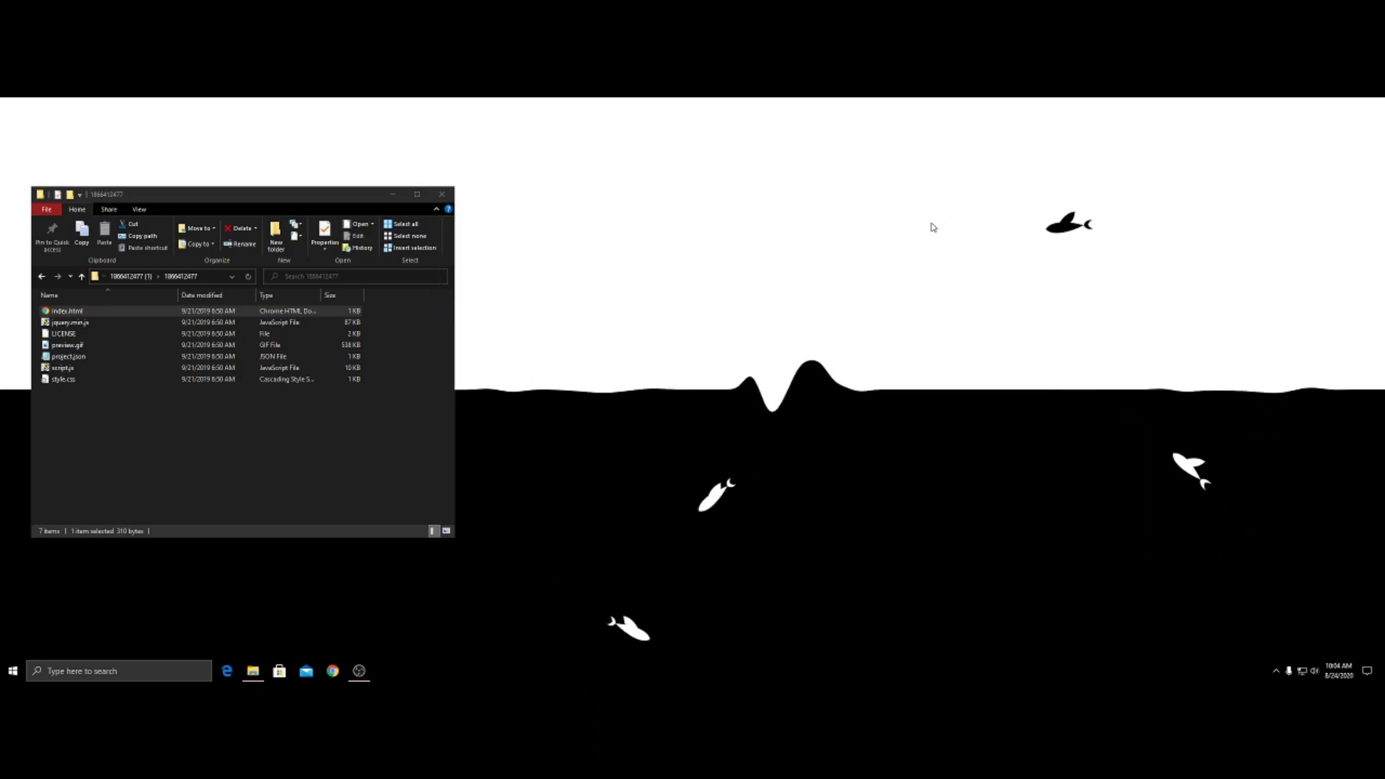
click(1276, 670)
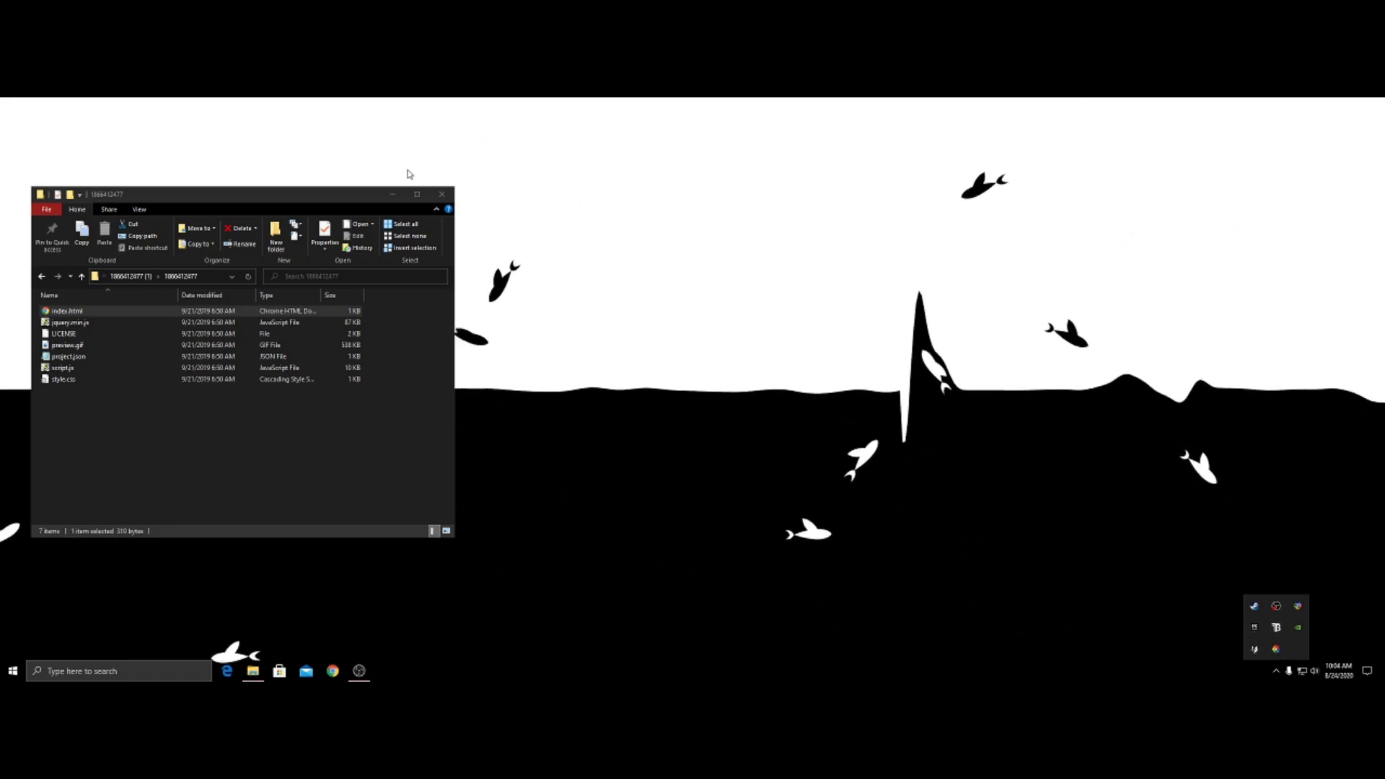
click(441, 194)
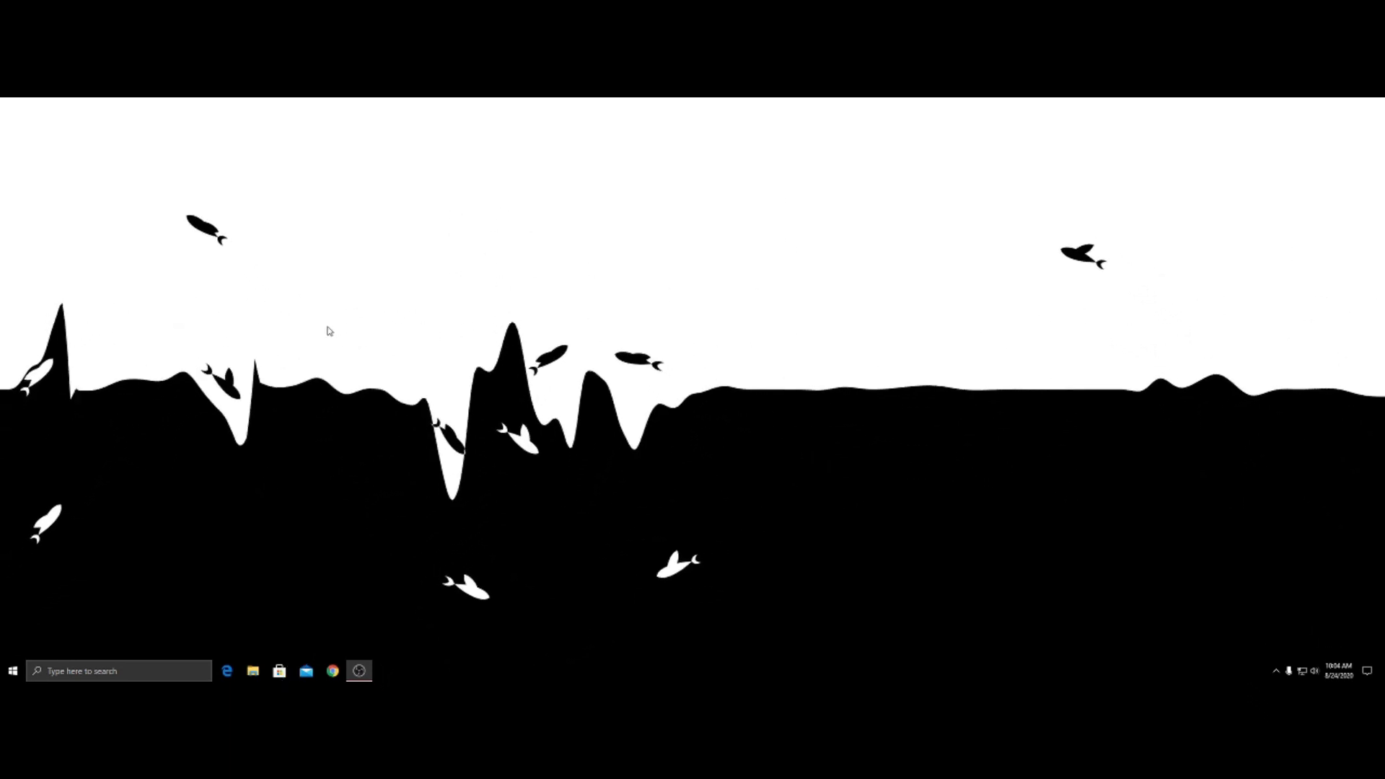